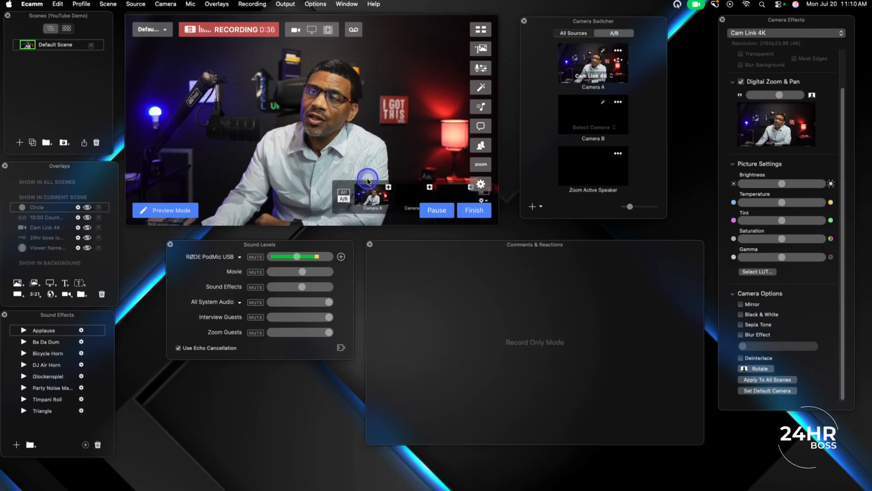
Close the Scenes window and bring it back into view.
left_click(45, 258)
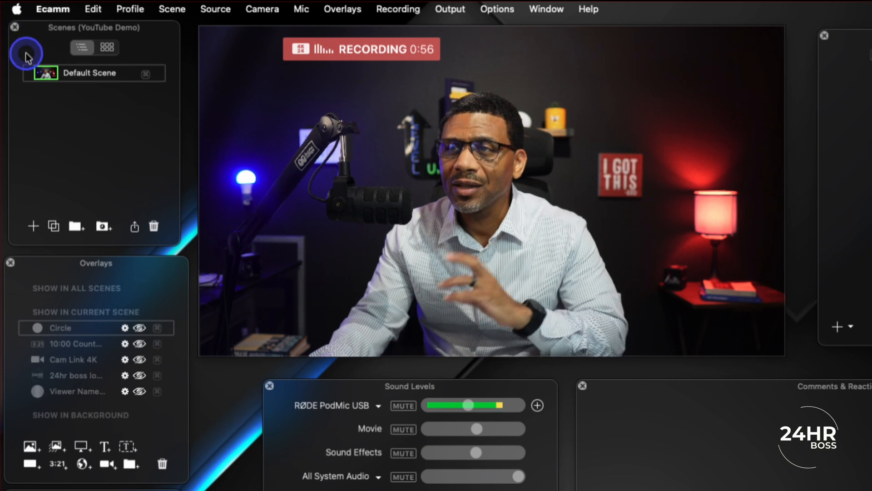
left_click(15, 28)
mouse_move(586, 113)
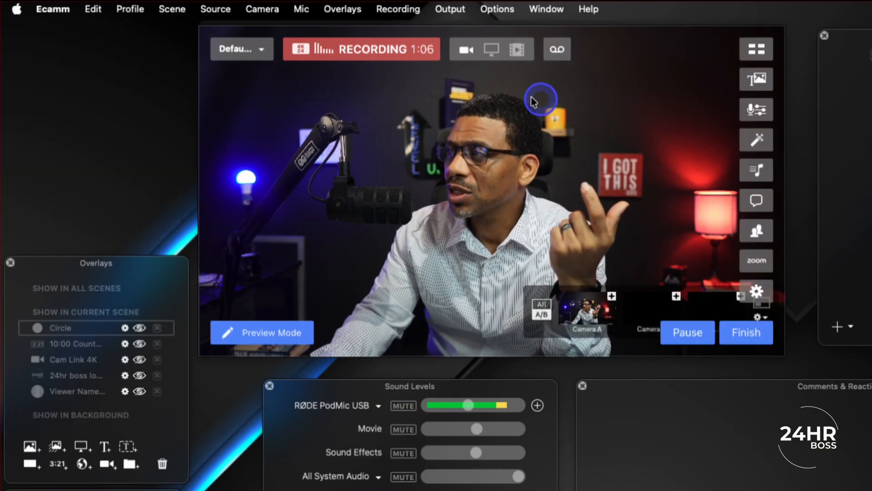
left_click(174, 9)
left_click(184, 33)
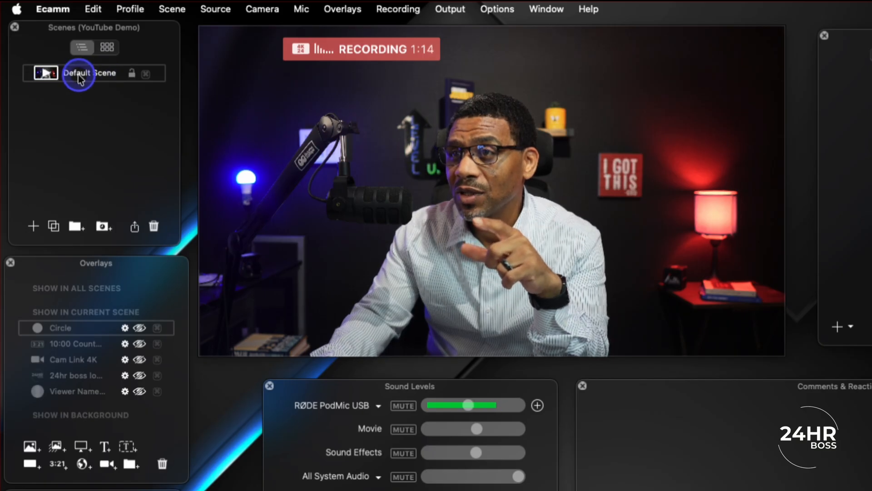
Show the scenes as thumbnails and return them to the list view.
left_click(107, 47)
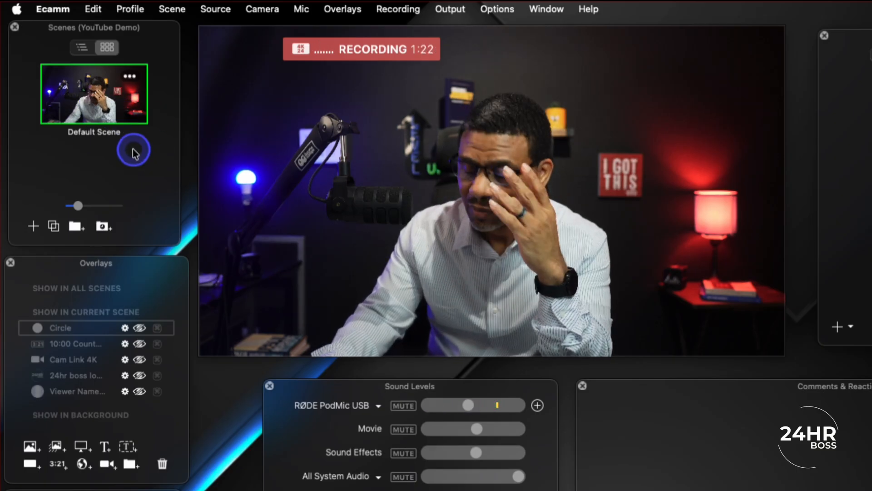
left_click(82, 47)
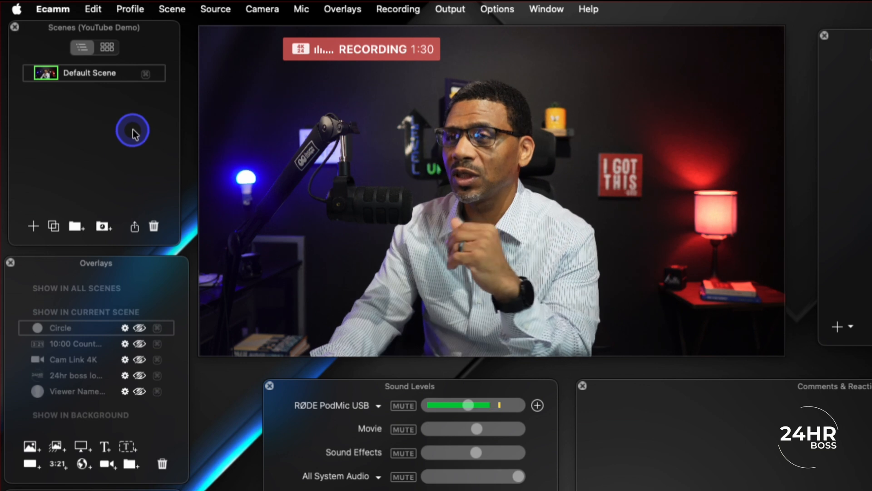
mouse_move(612, 147)
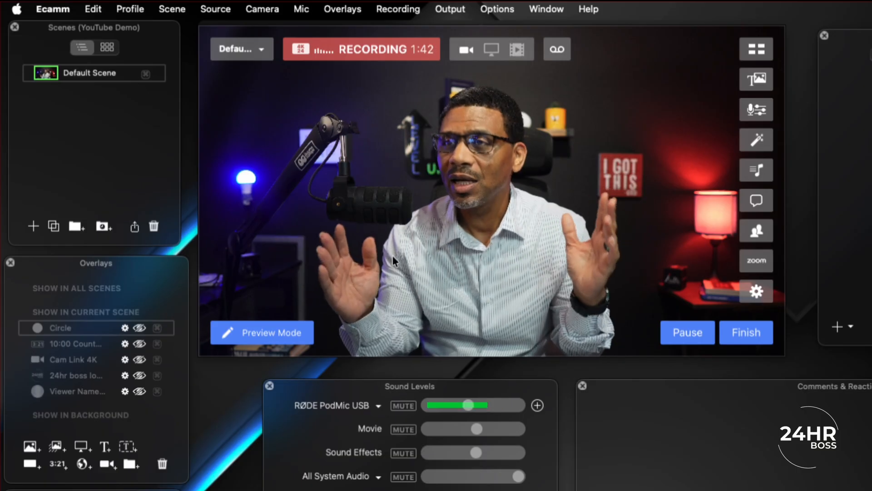
Rename the default scene to Main.
double_click(95, 74)
type("Main")
left_click(99, 129)
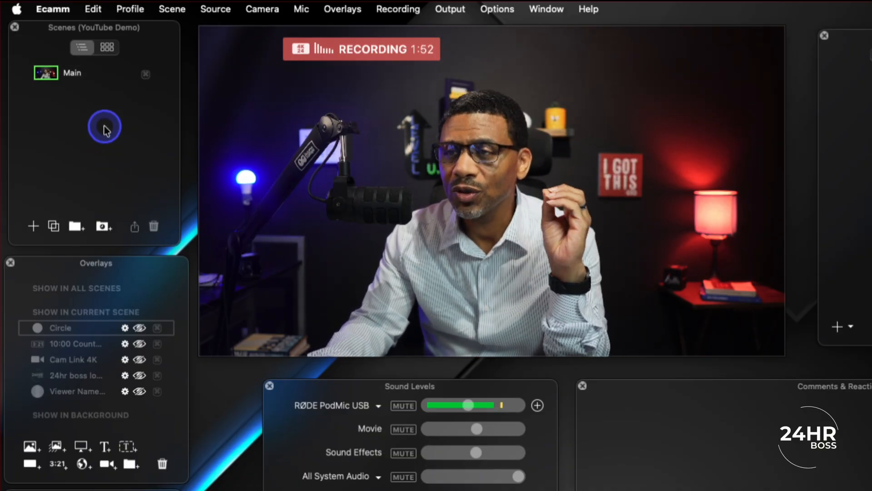
left_click(35, 229)
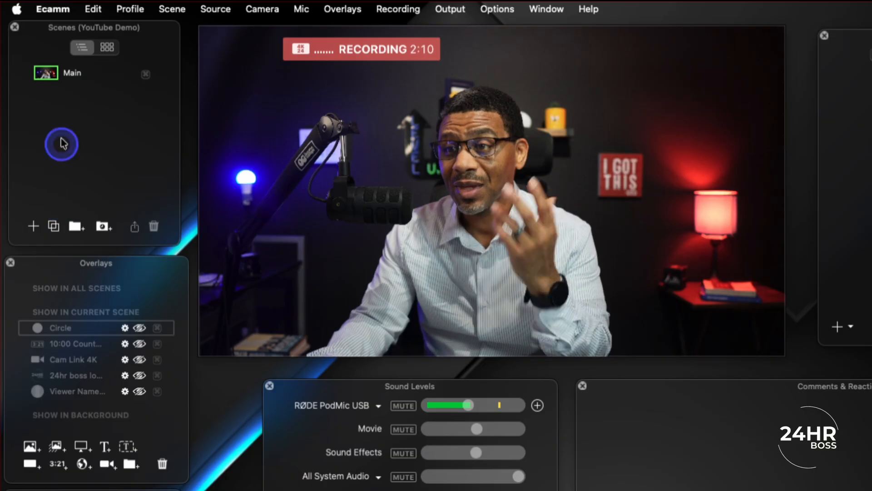
left_click(64, 75)
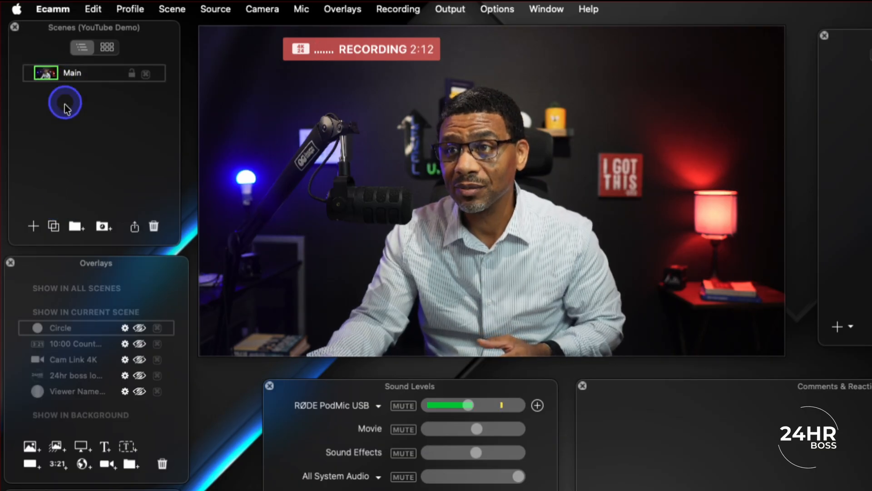
left_click(55, 227)
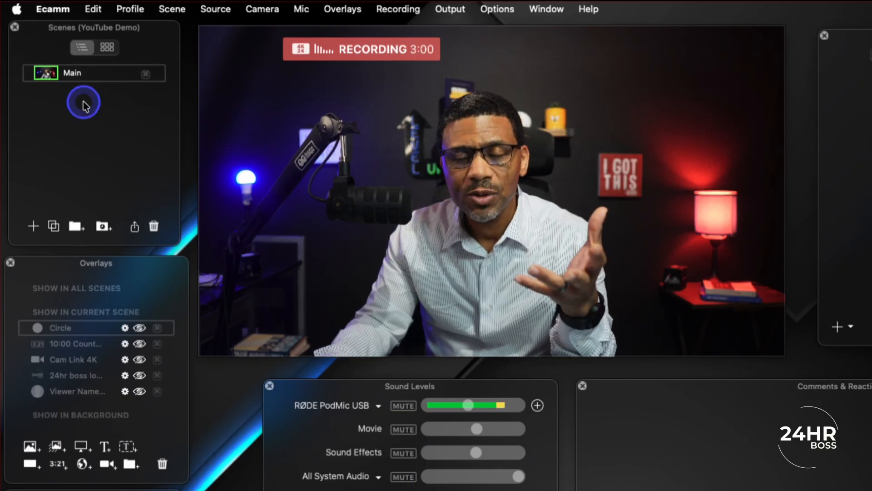
Add a new empty scene, switching to the Main scene and back to the new one.
left_click(33, 226)
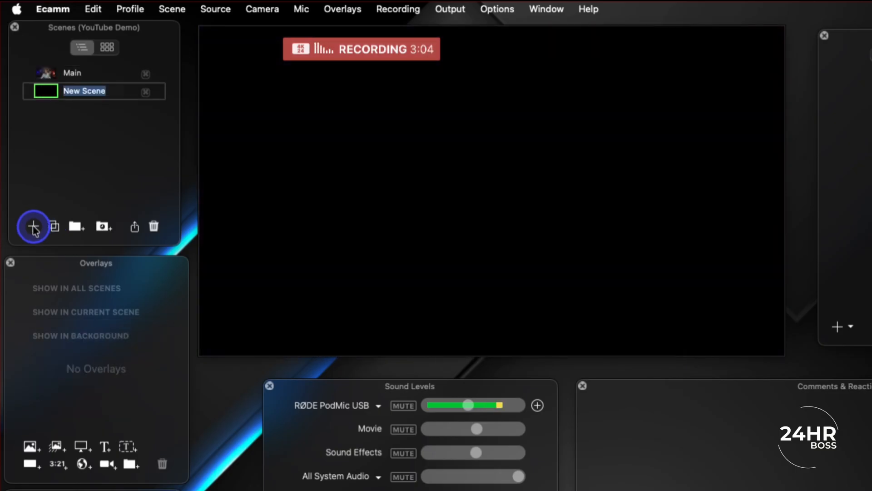
left_click(40, 74)
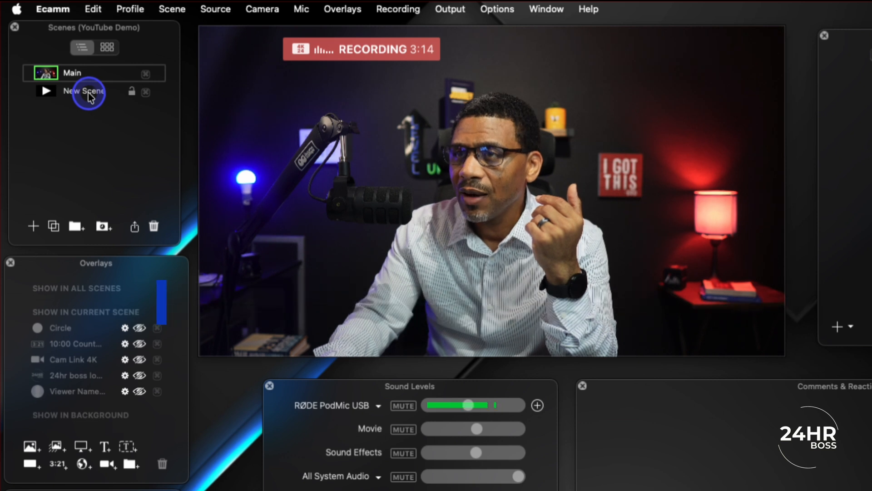
left_click(86, 94)
left_click(48, 93)
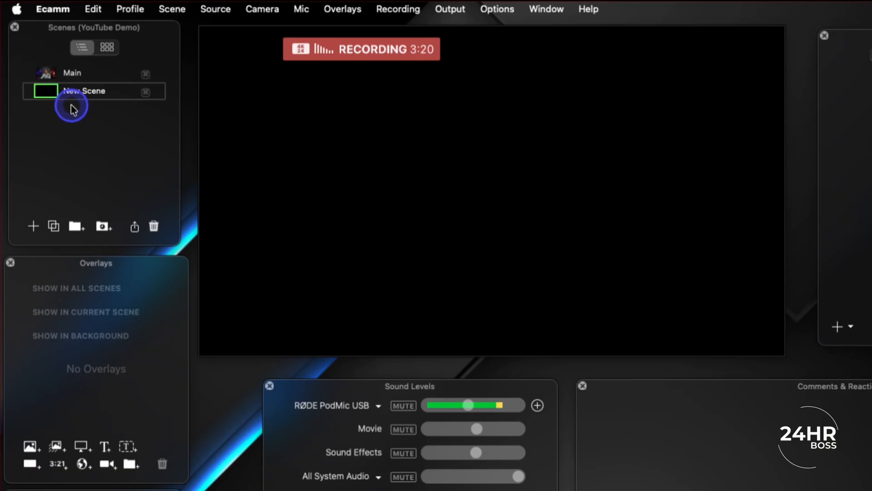
Set the new scene's source to Camera and return it to Blank.
left_click(217, 10)
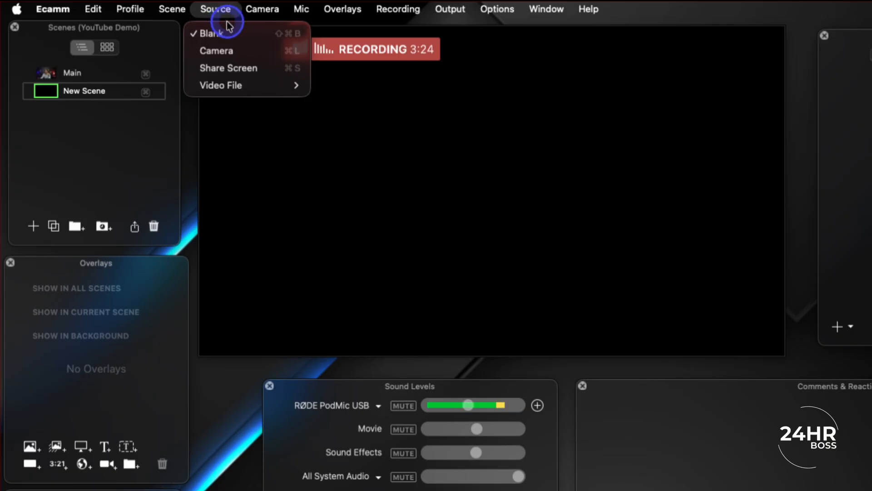
left_click(234, 52)
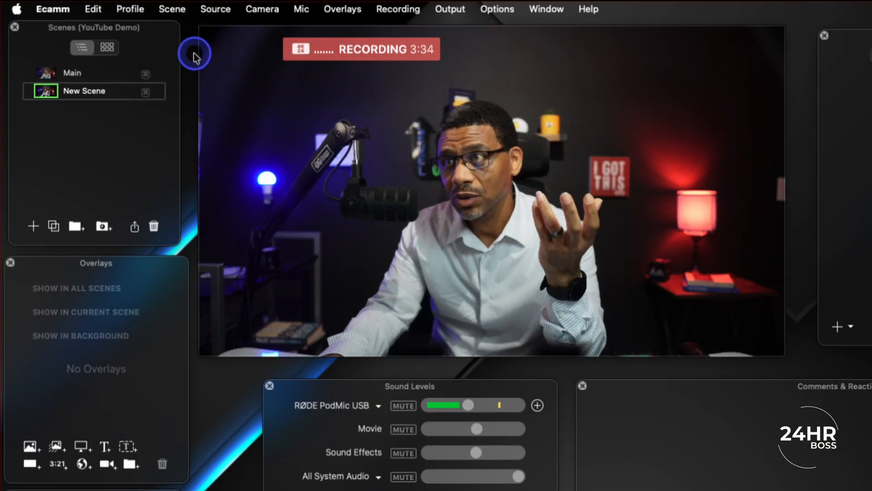
left_click(177, 10)
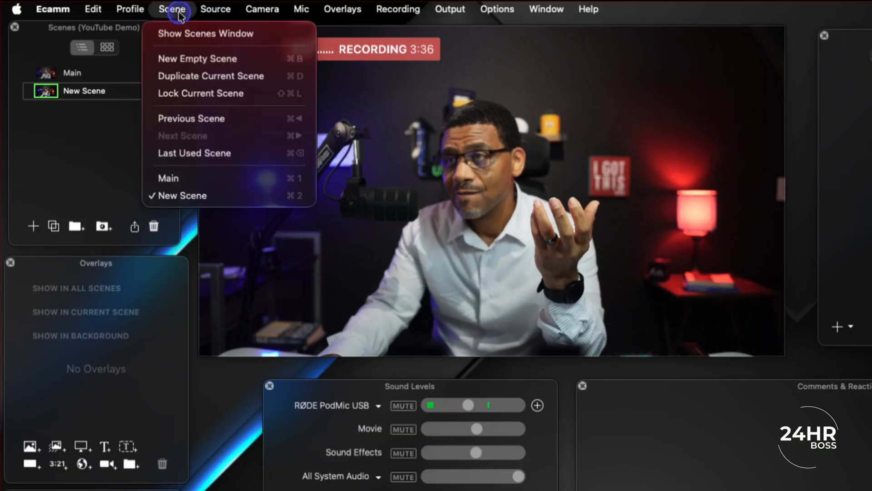
mouse_move(211, 9)
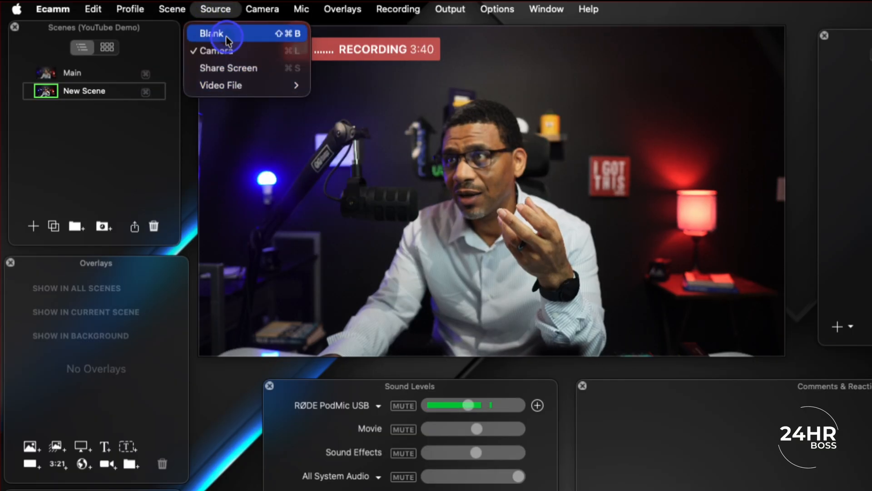
left_click(223, 33)
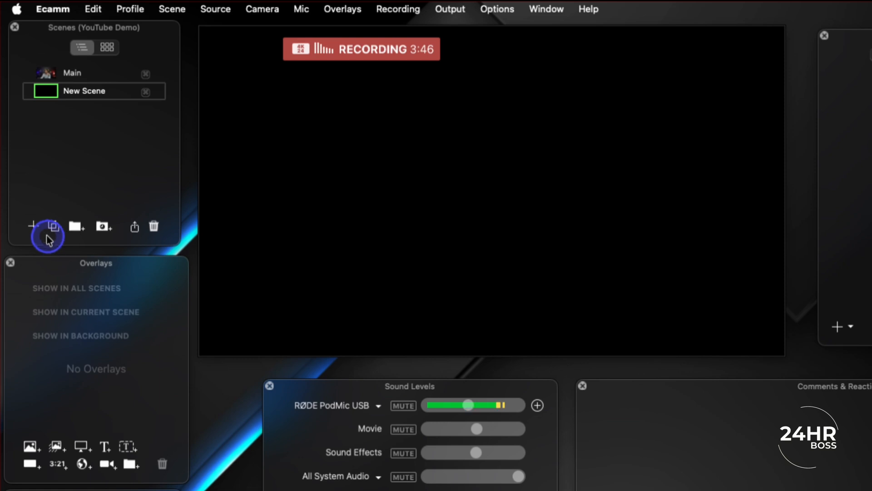
Add baby blue.jpg from the Ecamm Backgrounds folder to the new scene as an image overlay.
left_click(33, 449)
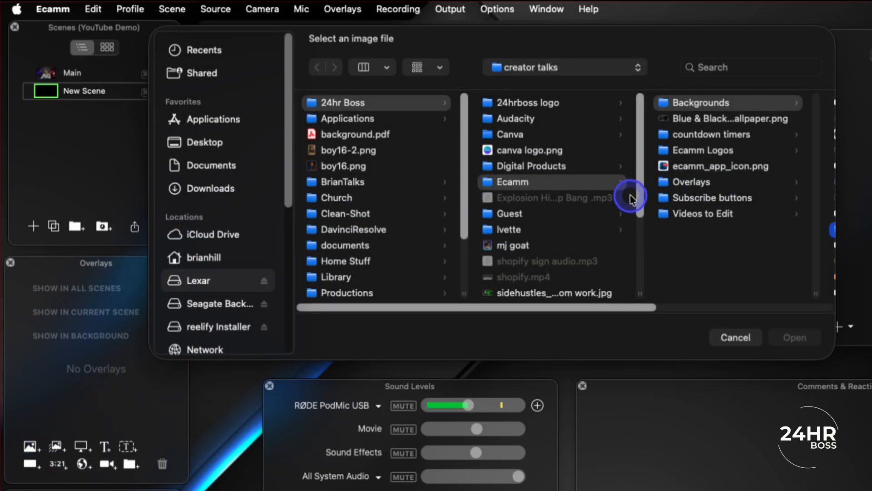
left_click_drag(613, 308, 664, 255)
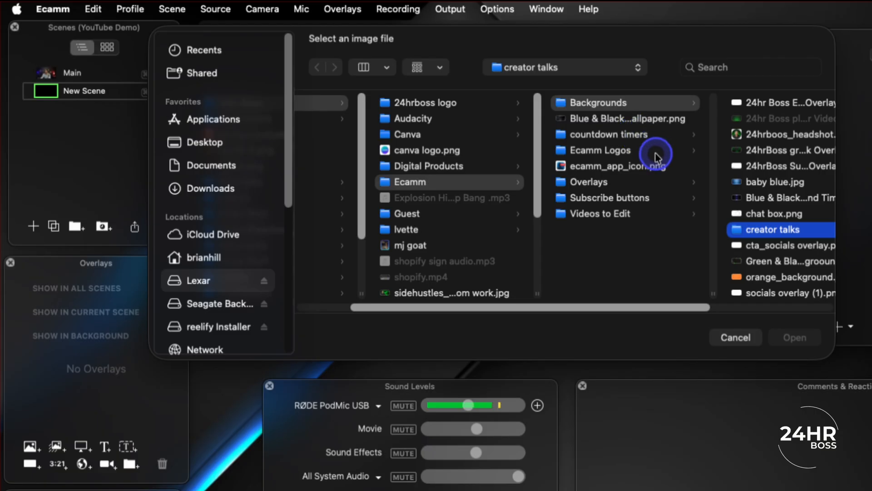
left_click(602, 183)
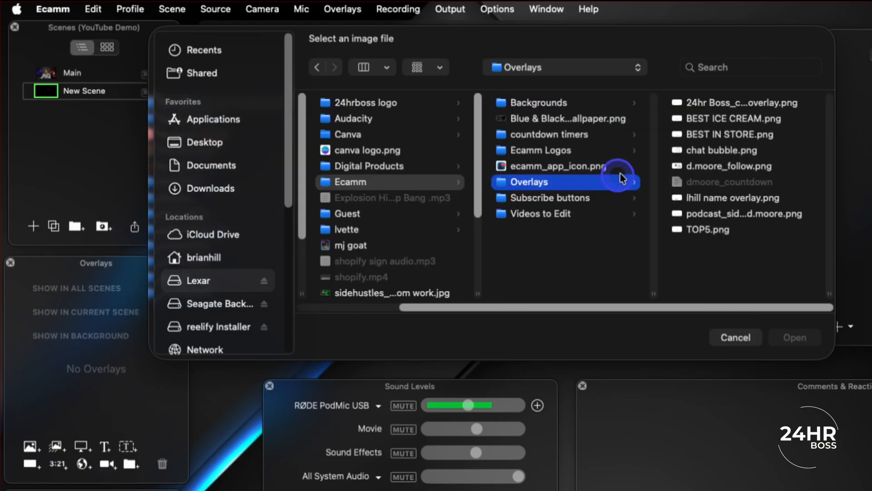
left_click(524, 104)
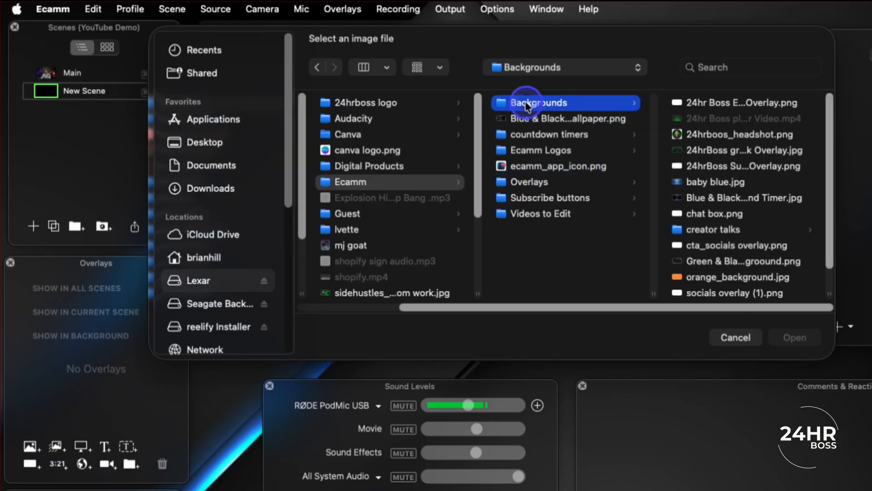
double_click(724, 182)
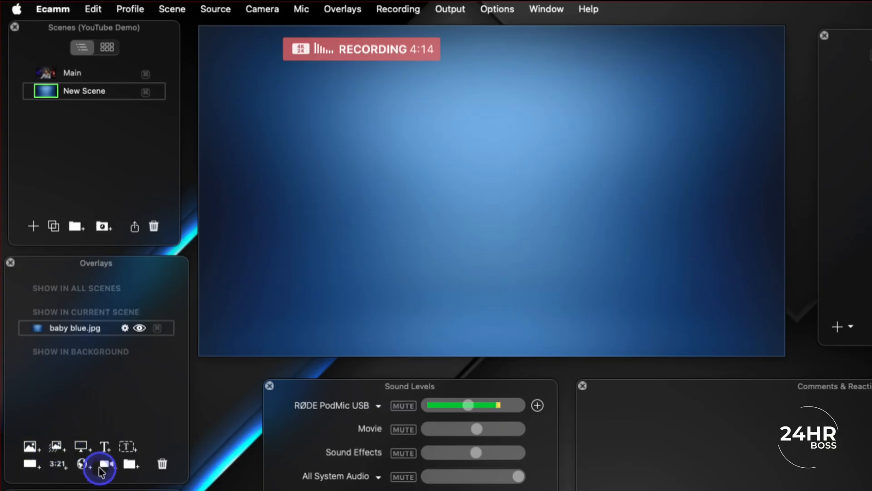
Add a Cam Link 4K camera overlay over the blue background, move it to the upper-left area and shrink it.
left_click(107, 465)
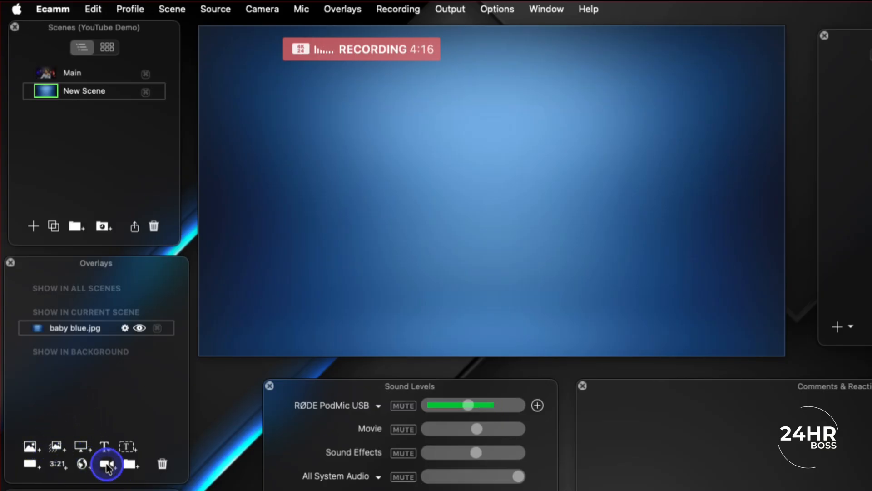
left_click_drag(409, 256, 375, 186)
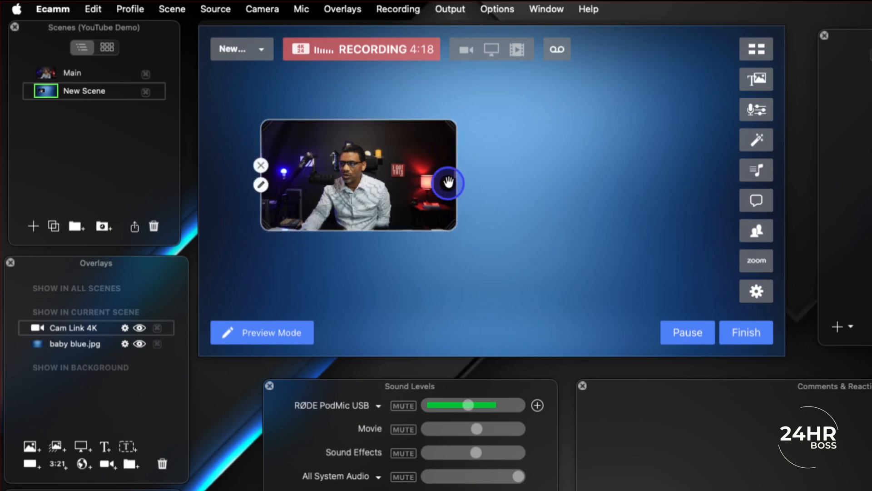
left_click_drag(458, 173, 415, 161)
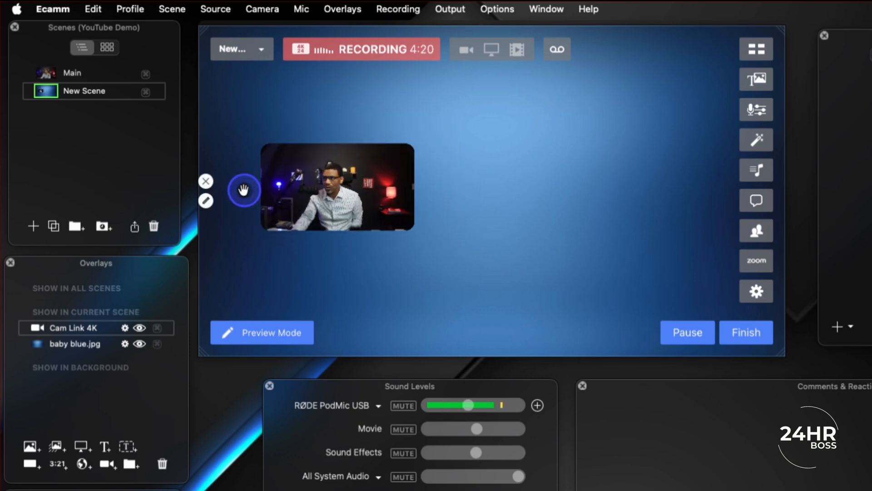
Set the camera overlay's shape to Custom, stretch it upward into a nearly square frame and shift it slightly down and left.
left_click(256, 198)
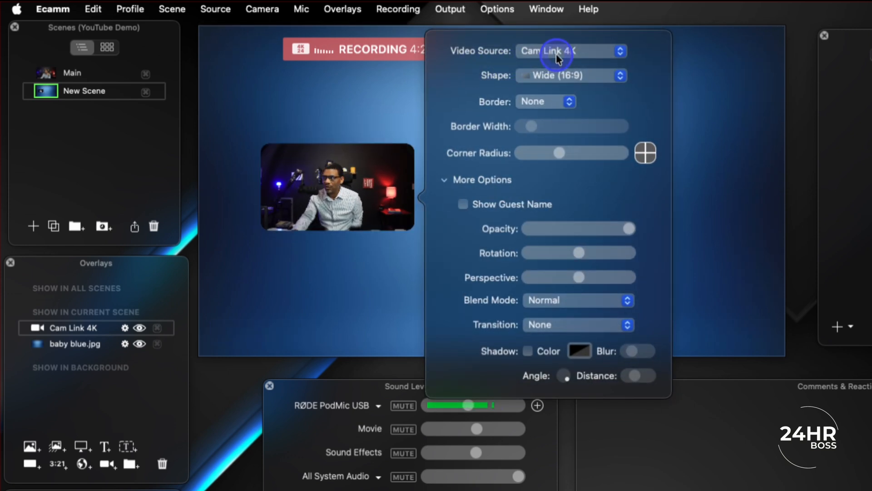
left_click(563, 77)
left_click(554, 190)
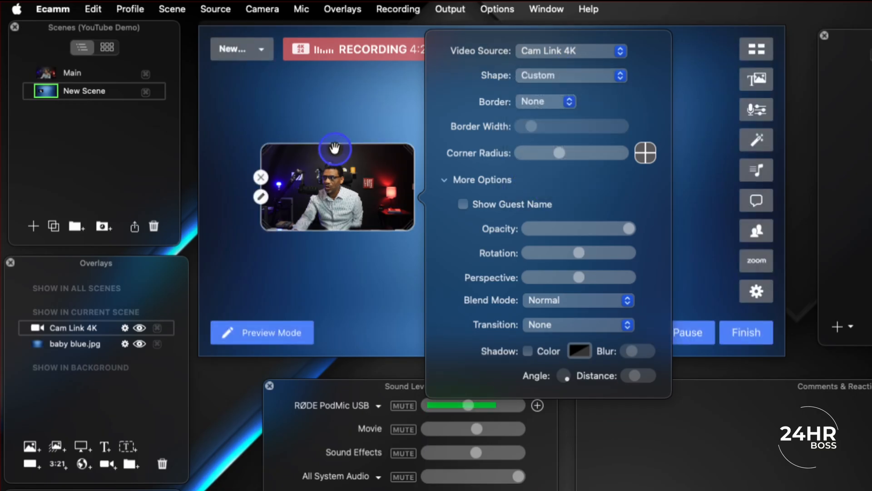
left_click_drag(334, 143, 335, 95)
left_click_drag(359, 156, 339, 168)
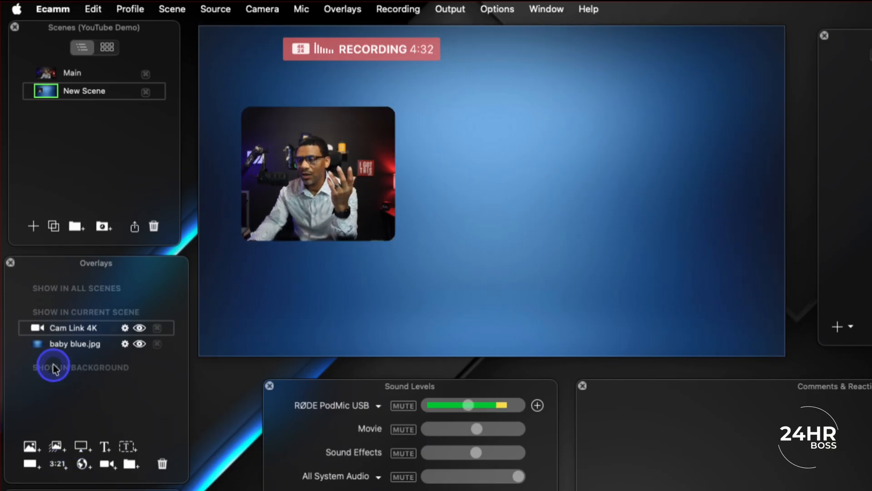
Add a 2:00 countdown timer overlay, enlarge it and place it beside the camera overlay.
left_click(58, 464)
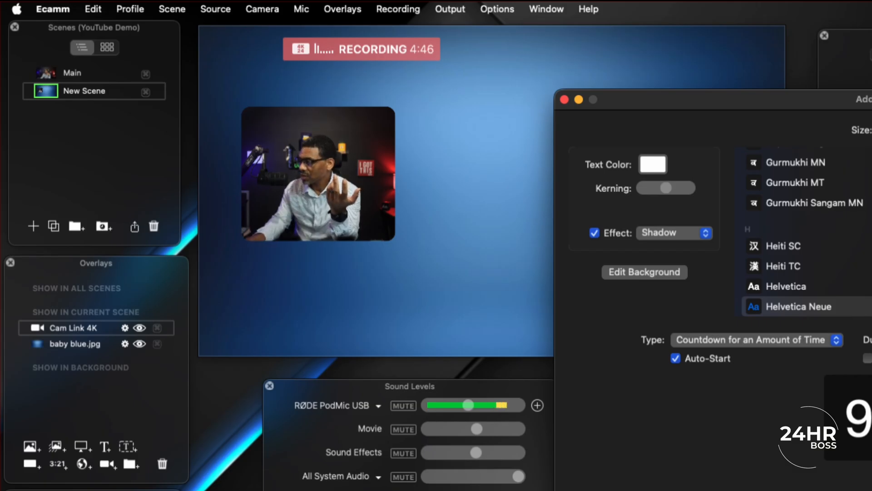
key("Return")
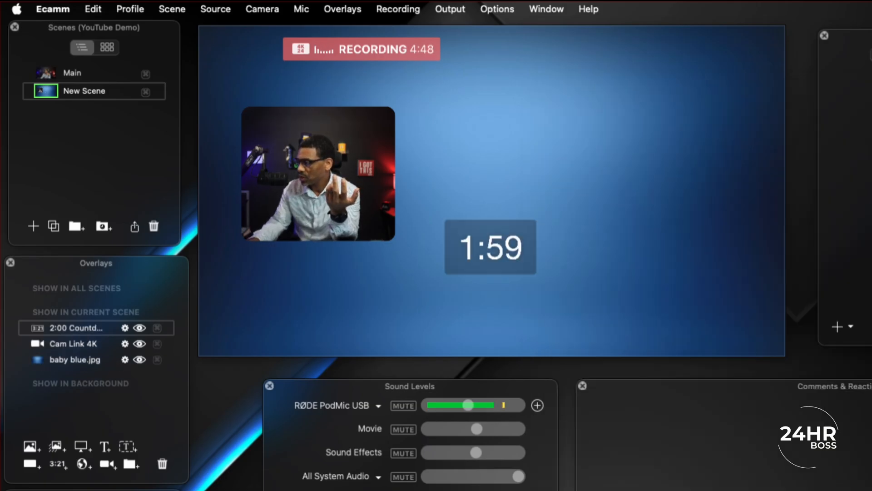
left_click_drag(510, 247, 601, 228)
mouse_move(521, 198)
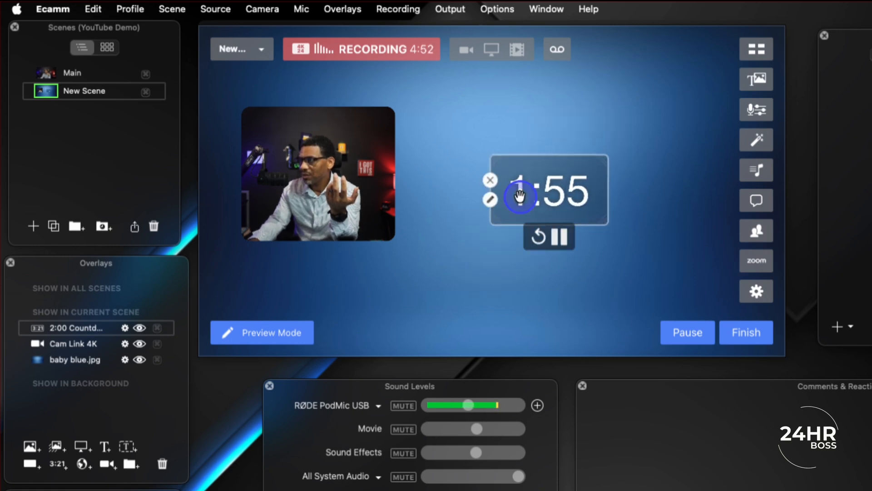
Look over the countdown timer's text and background settings, and move the timer lower and closer to the camera overlay.
left_click(491, 198)
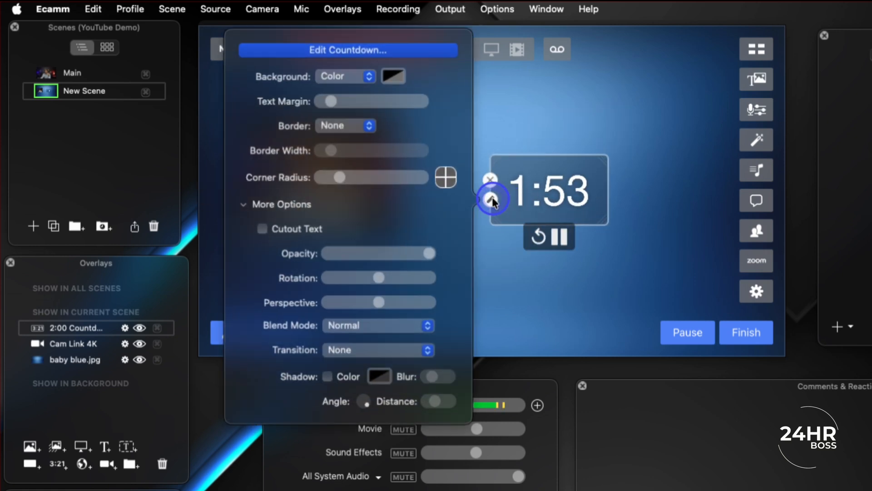
left_click(338, 53)
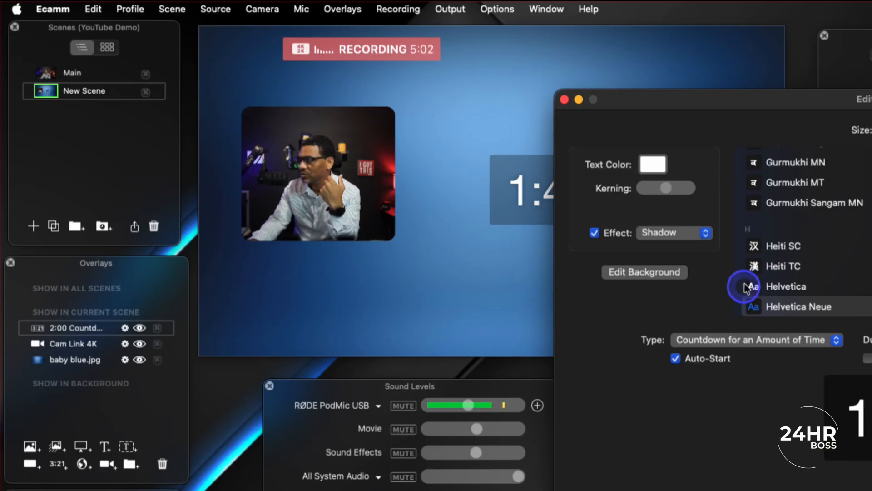
left_click(660, 273)
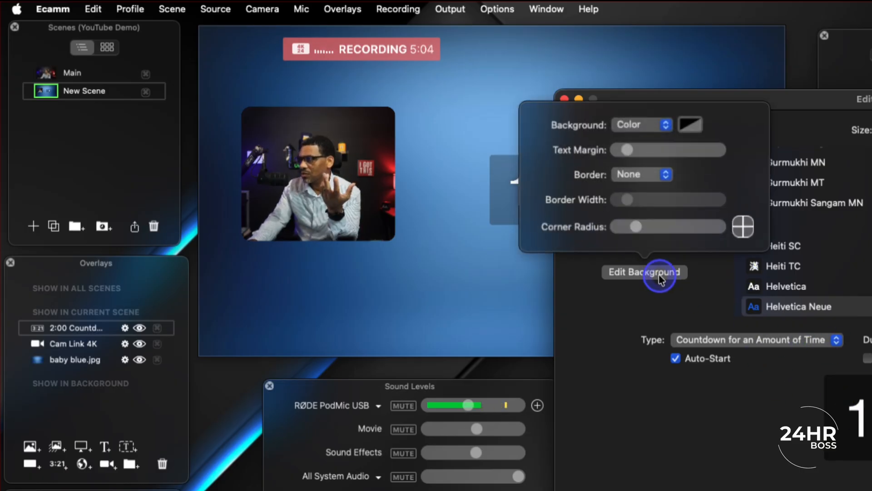
left_click(481, 302)
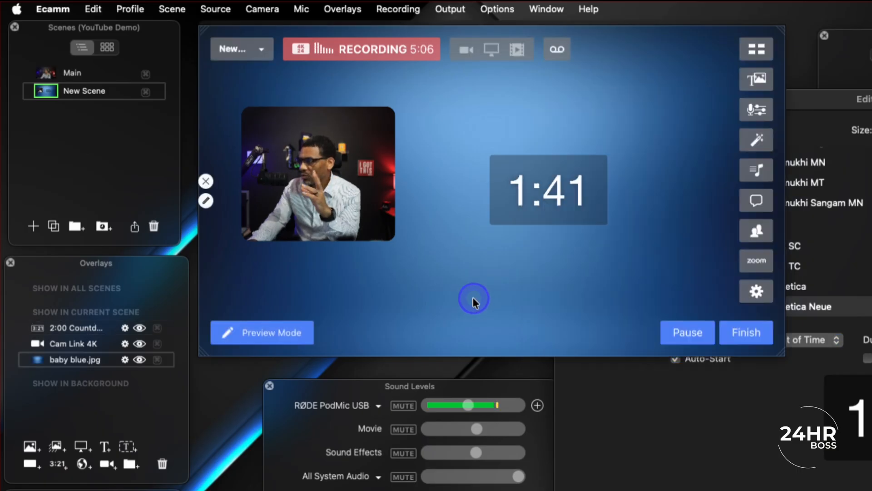
left_click(541, 175)
left_click_drag(542, 171, 495, 198)
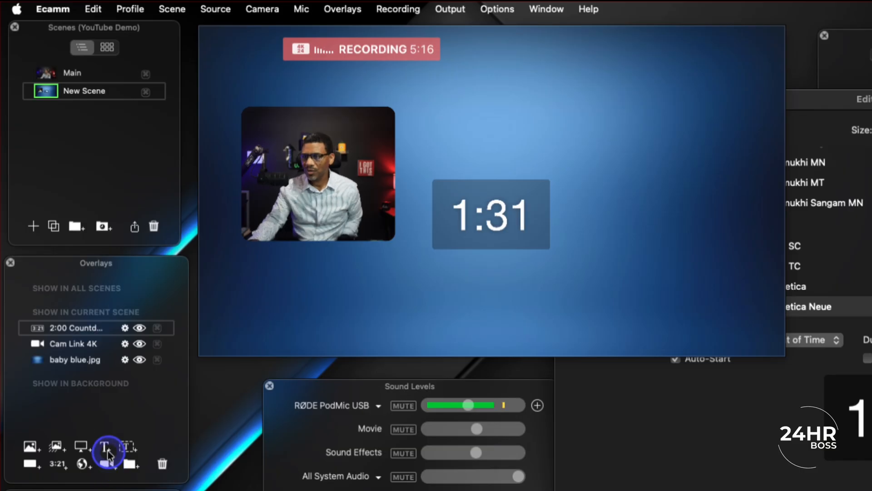
Add a text overlay reading "Livestream Staring In:" to the scene.
left_click(105, 446)
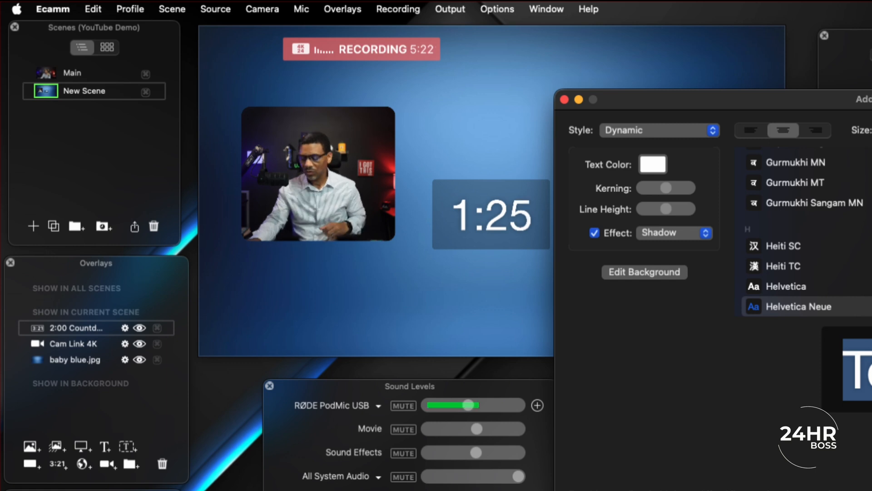
type("L")
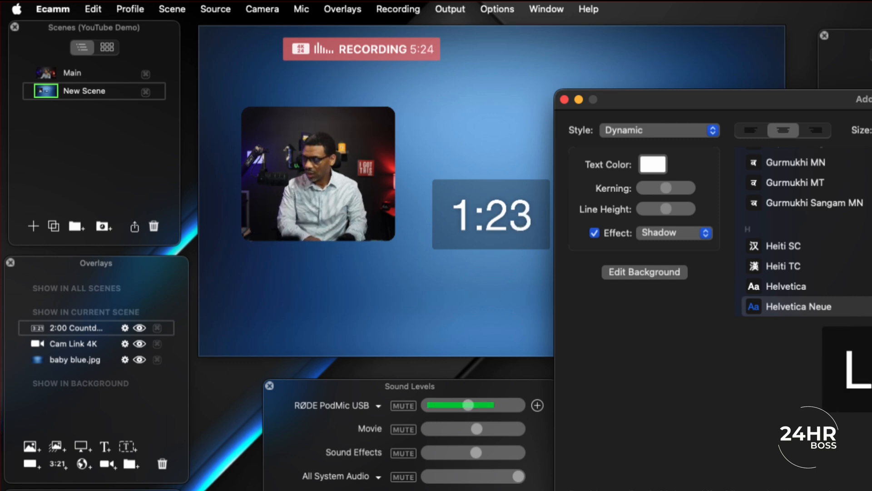
type("ivestream Satrti")
key("BackSpace")
key("BackSpace")
key("BackSpace")
key("BackSpace")
key("BackSpace")
type("taring ")
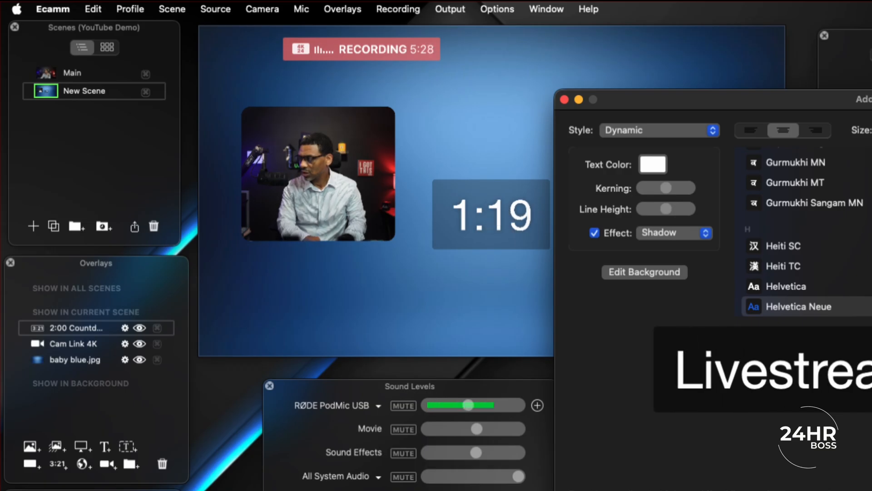
type("In:")
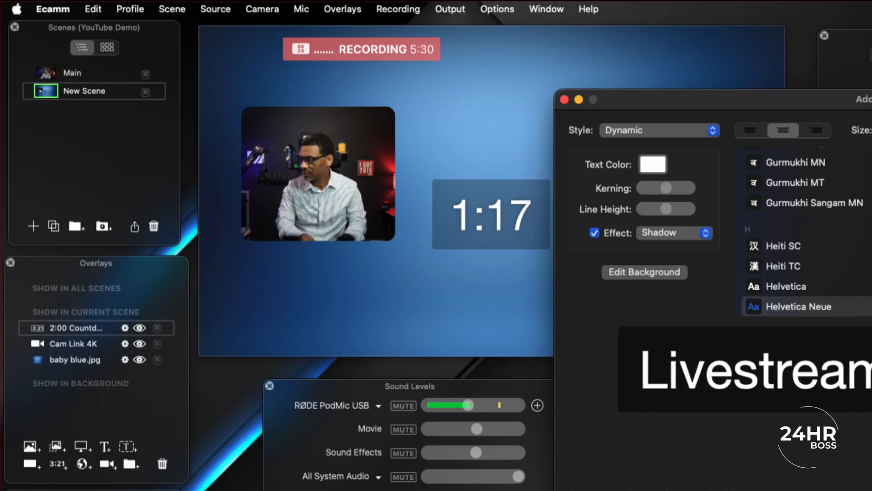
key("Return")
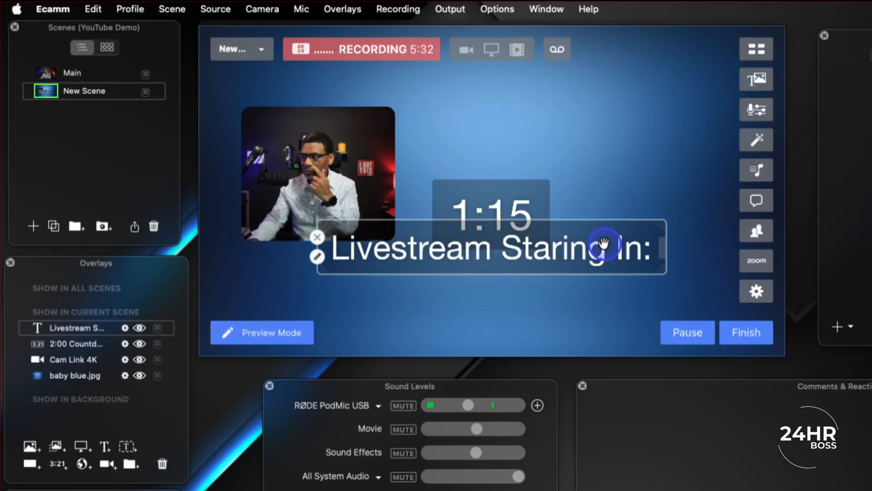
Place the text title above the countdown timer and move the camera overlay down and to the left, clear of the title.
left_click_drag(550, 257, 551, 114)
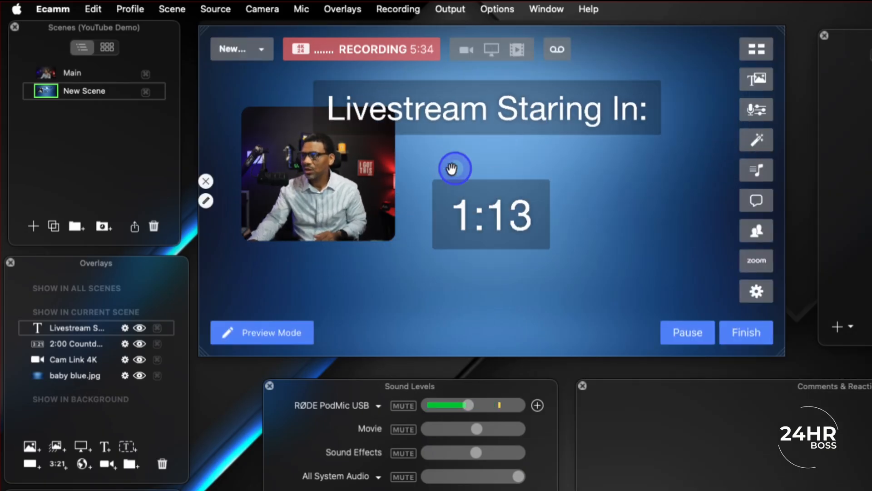
left_click_drag(341, 184, 337, 222)
mouse_move(493, 114)
left_mouse_down()
mouse_move(514, 119)
mouse_move(498, 129)
left_mouse_up()
left_click(334, 210)
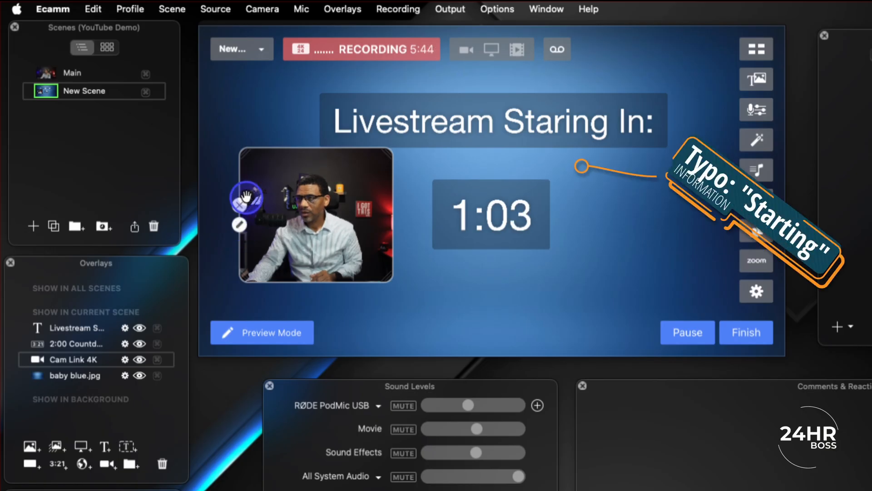
left_click_drag(250, 204, 229, 218)
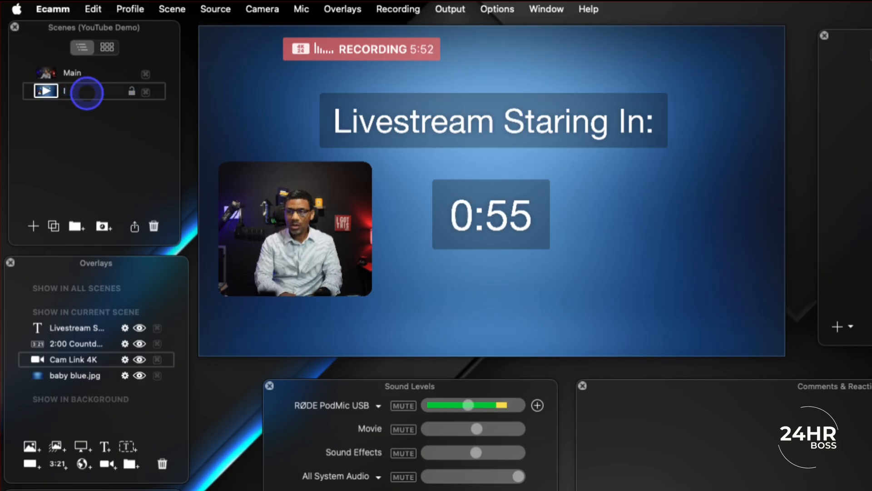
Rename the new scene as Intro and, after switching to Main and back, place Intro above Main in the scene list.
left_click(126, 127)
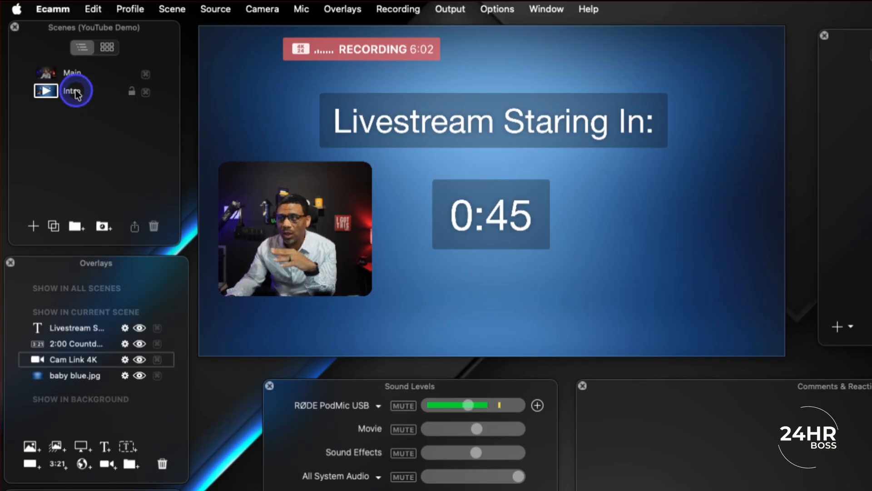
left_click(43, 75)
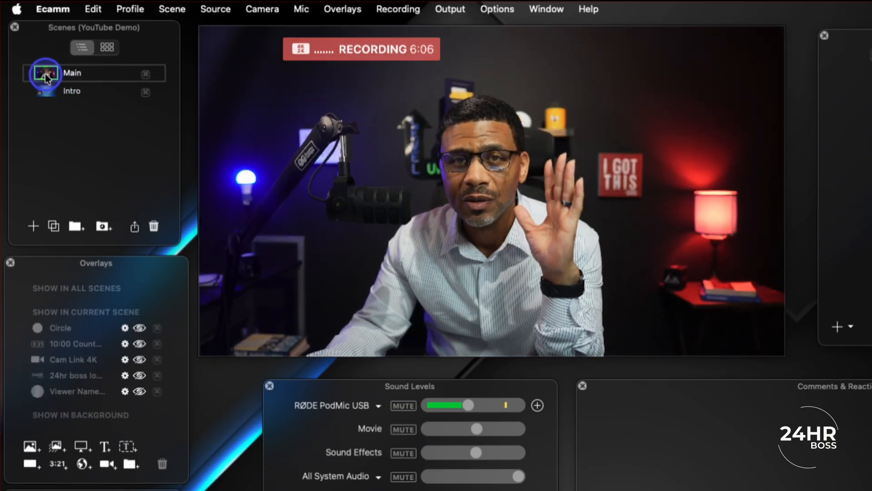
left_click(46, 91)
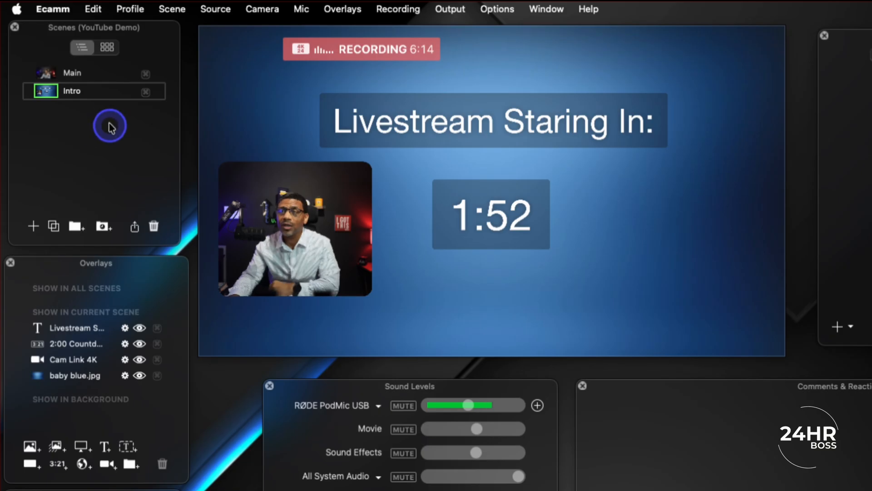
left_click_drag(98, 92, 103, 75)
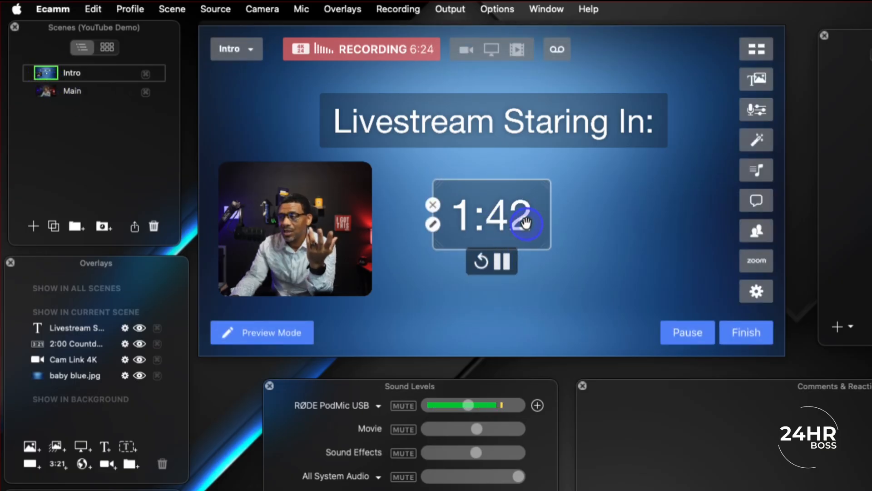
Reopen the Intro scene's countdown settings and examine its type, duration and Auto-Start option.
left_click(436, 225)
left_click(306, 50)
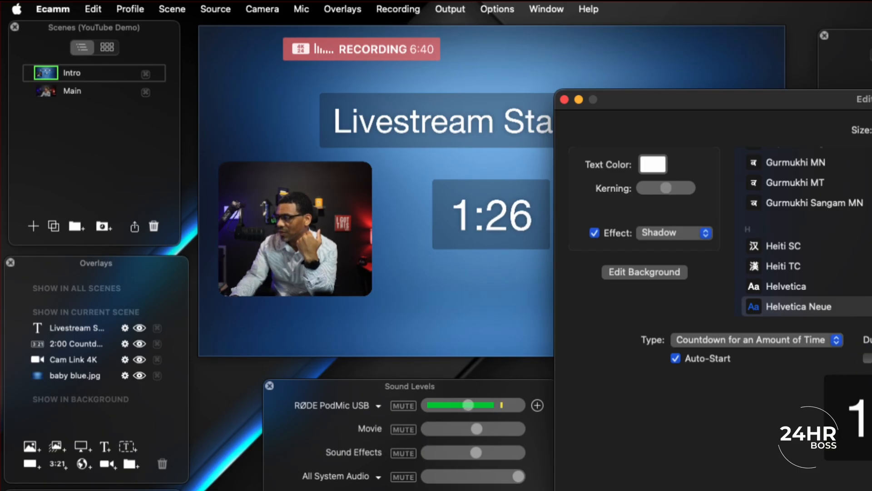
key("Return")
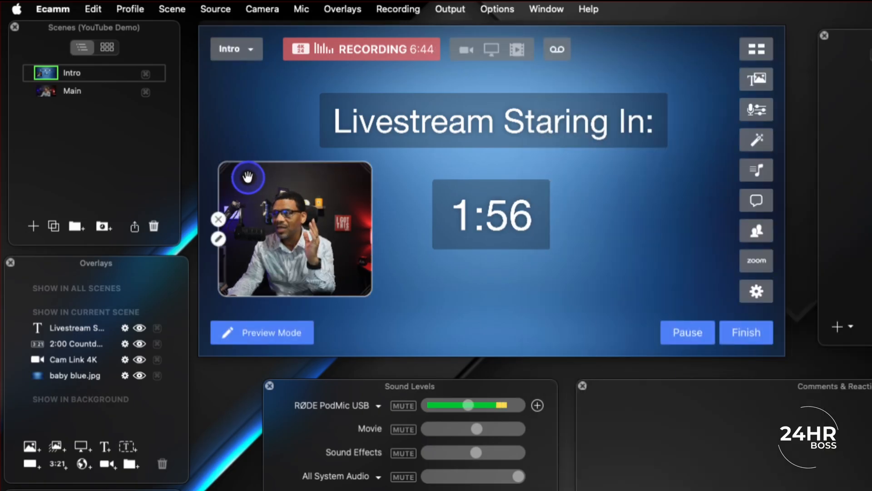
After showing Main, create another scene with a Cam Link 4K camera overlay in the upper-left area and hide the duplicate camera overlay.
left_click(46, 92)
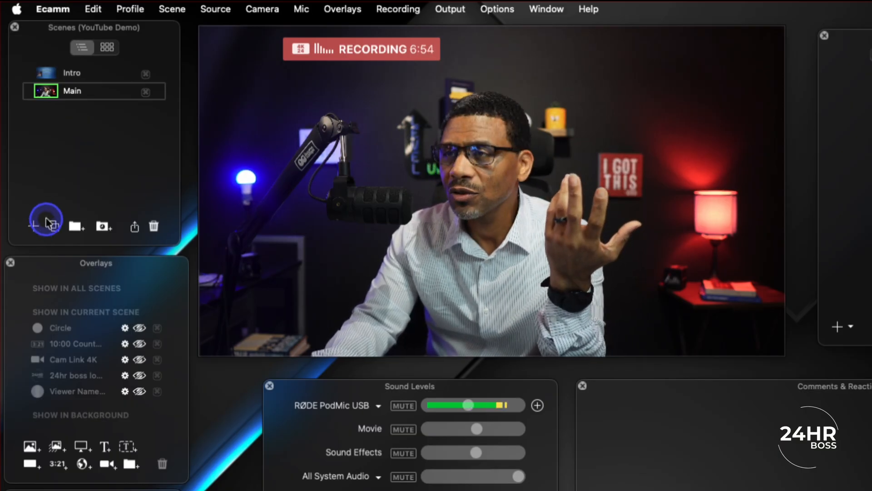
left_click(34, 226)
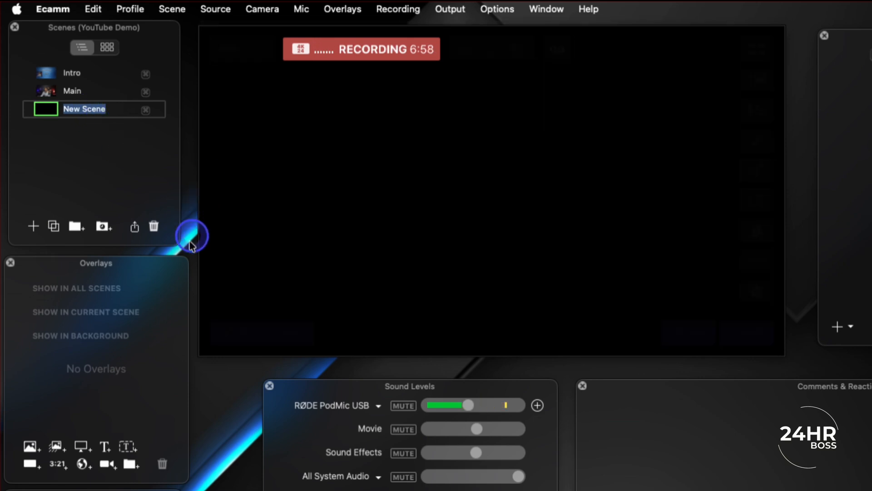
left_click(114, 463)
left_click_drag(340, 253, 263, 166)
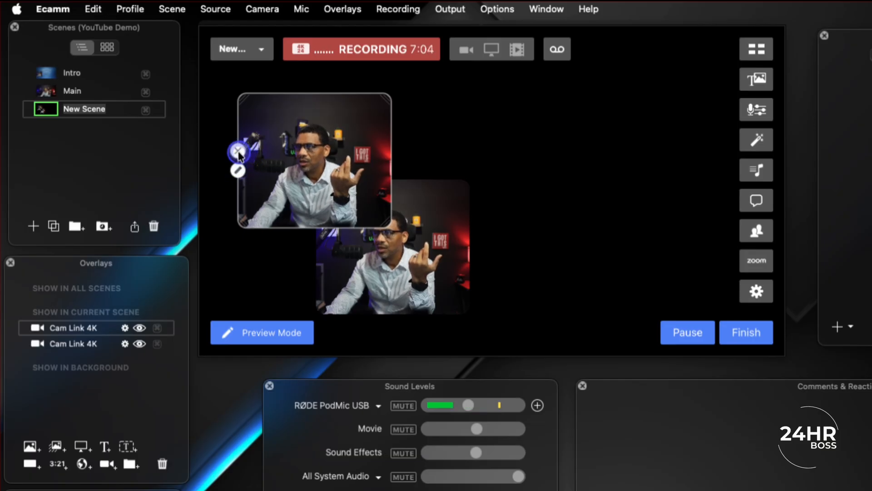
left_click(238, 152)
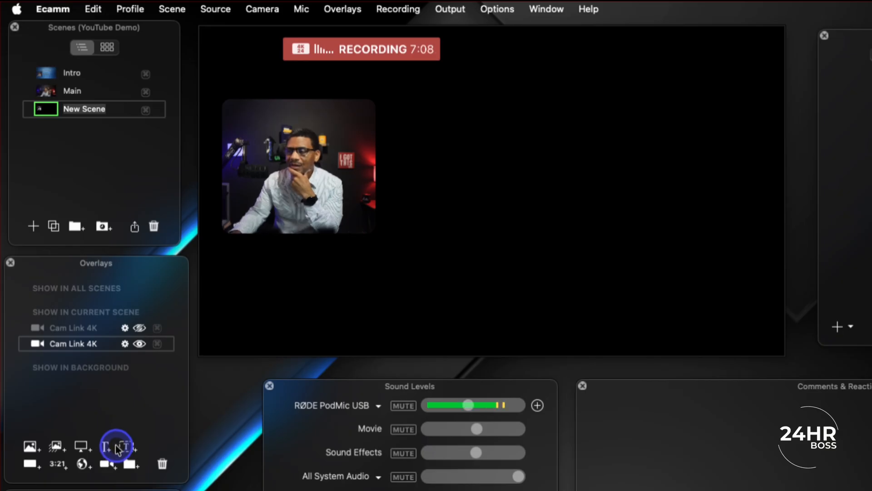
Add baby blue.jpg from the Backgrounds folder as an image overlay and move the visible camera overlay above it in the layer order.
left_click(30, 447)
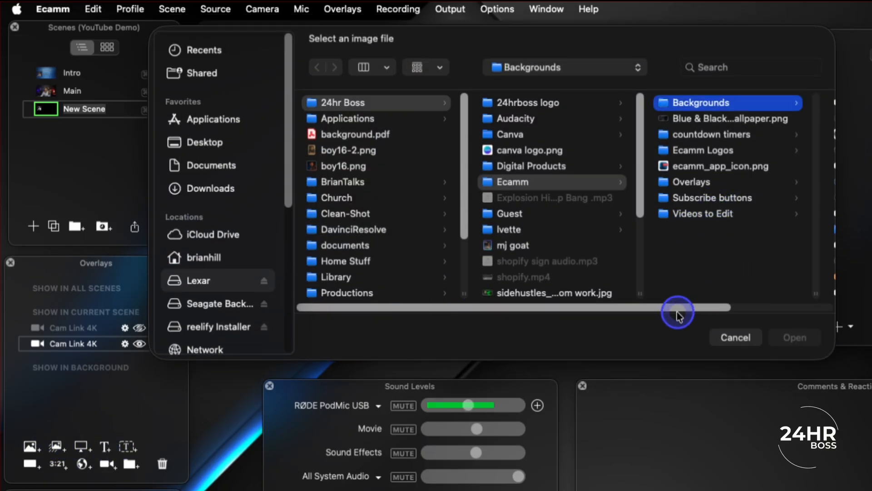
left_click_drag(675, 308, 759, 305)
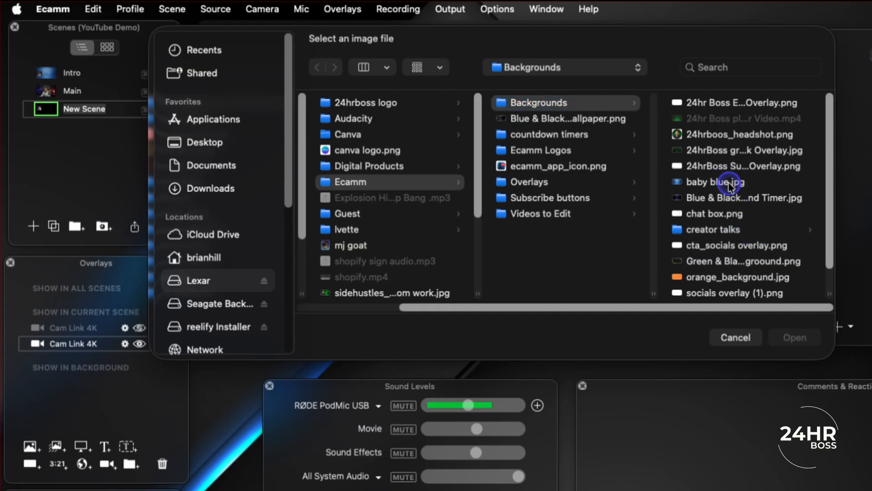
double_click(726, 183)
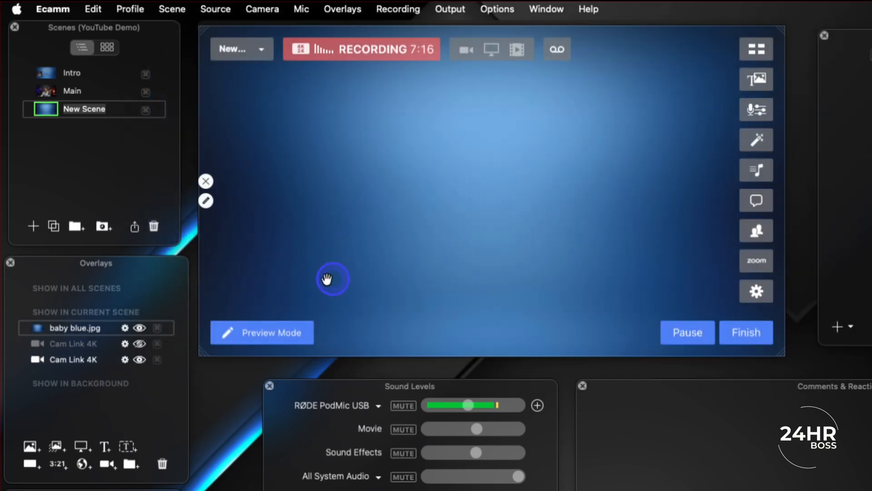
left_click_drag(76, 359, 98, 317)
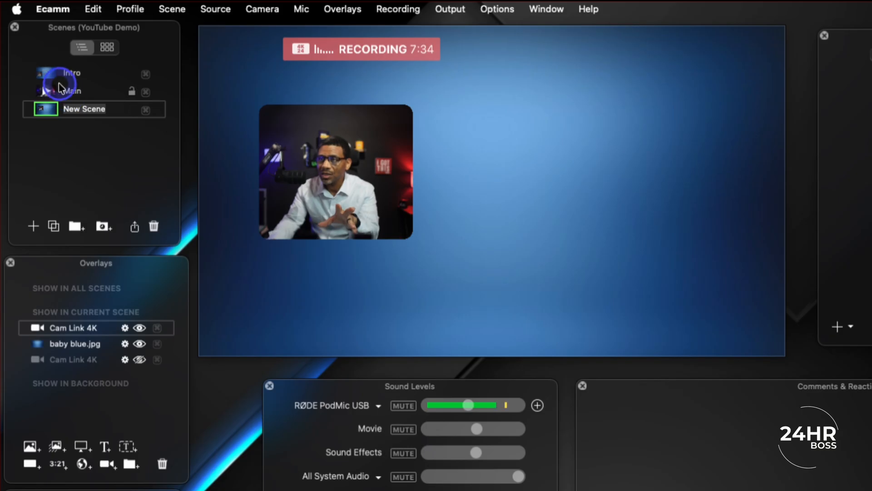
Show the Main scene, return to Intro and correct its title text to "Livestream Starting In:".
left_click(46, 91)
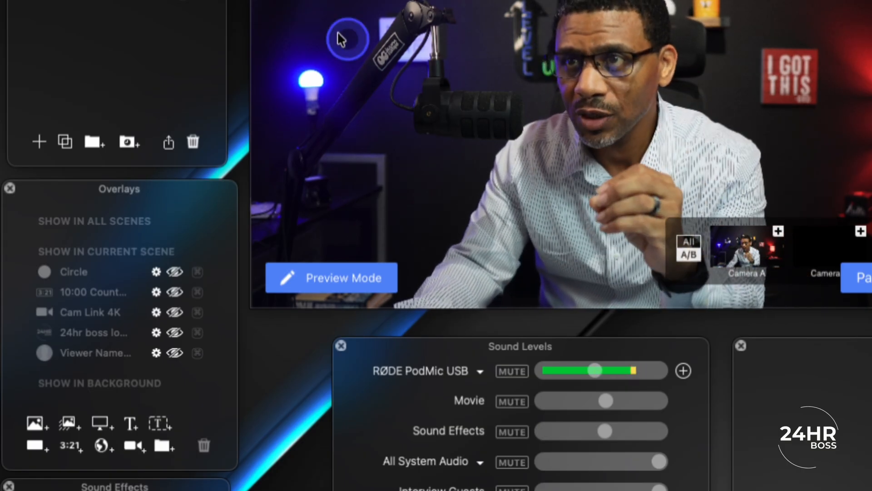
left_click(113, 1)
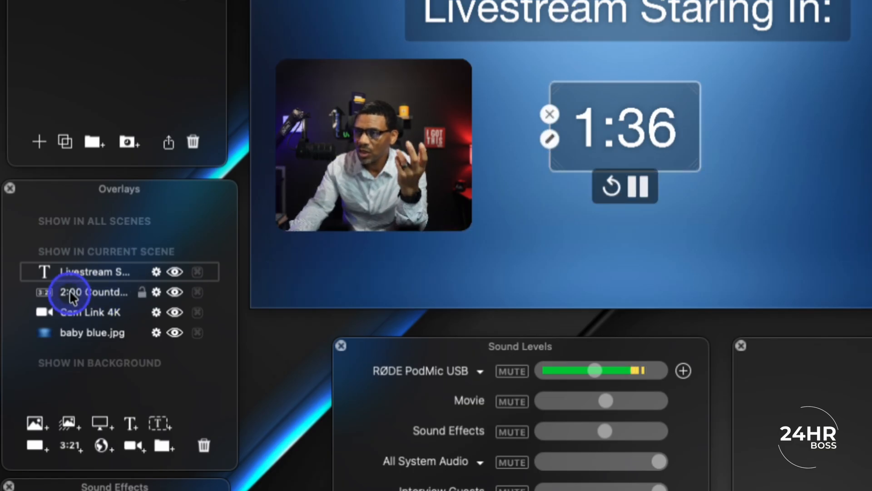
double_click(718, 9)
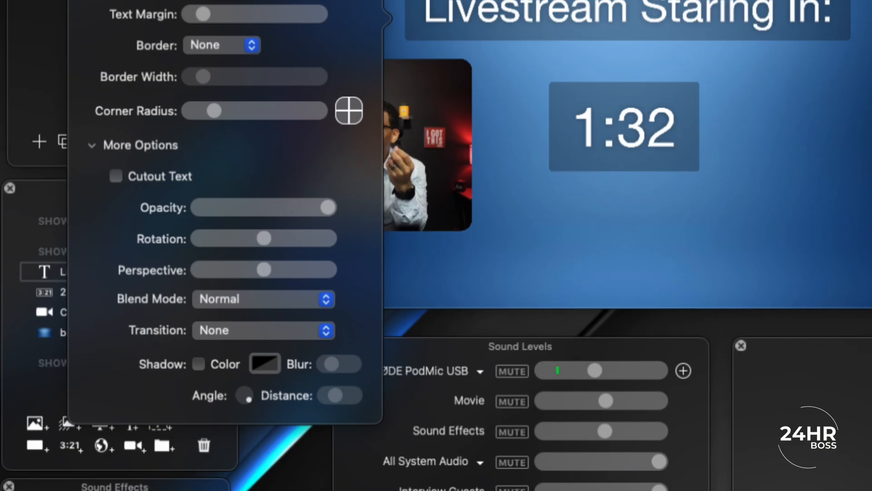
left_click(225, 2)
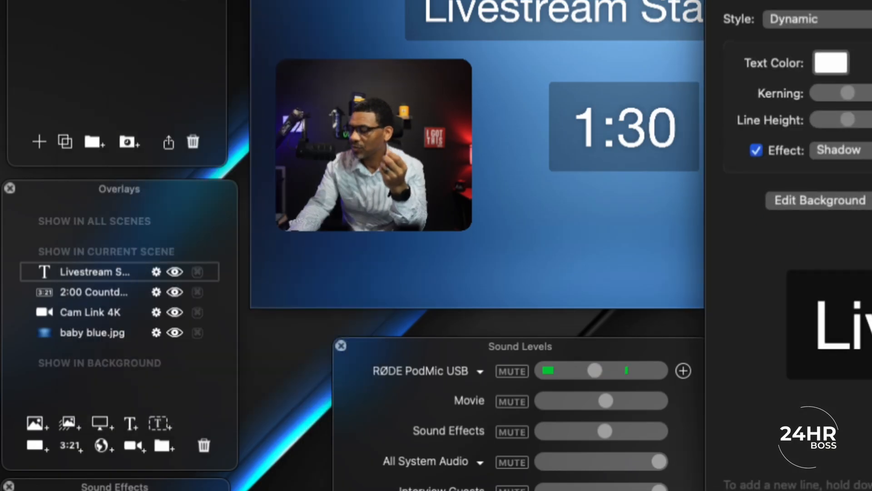
key("Escape")
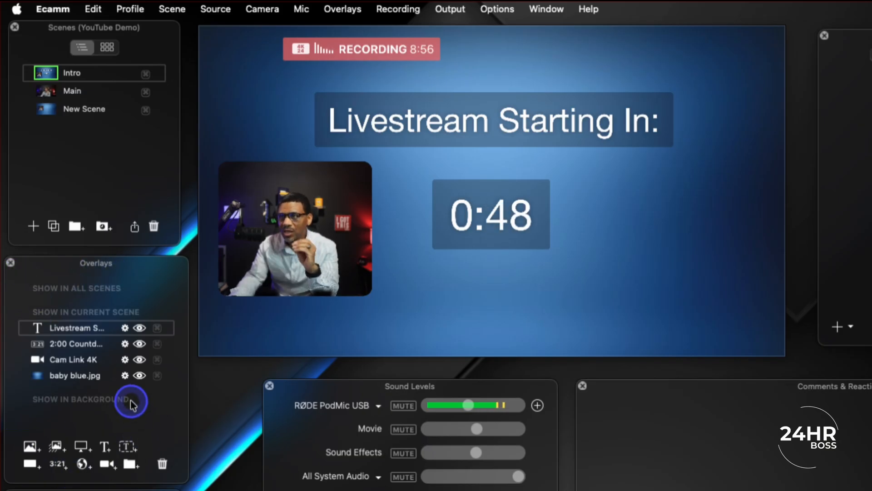
Rename the new scene containing the camera and blue background as Presentation.
left_click(56, 110)
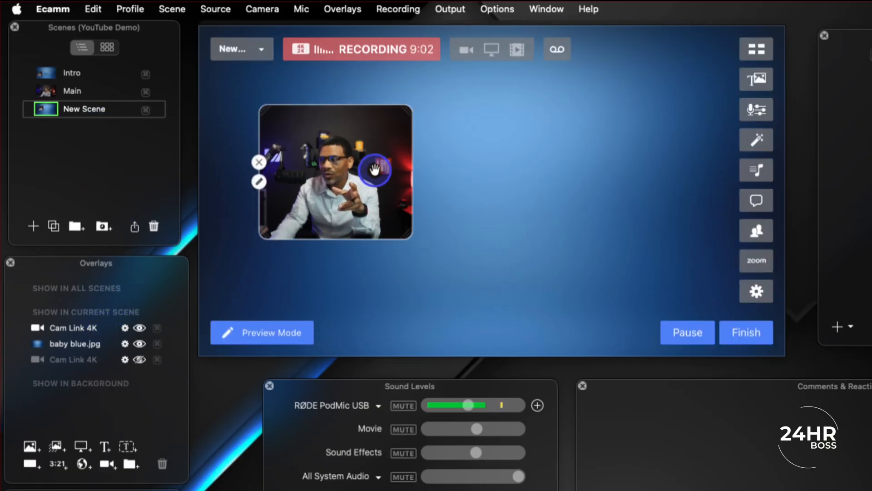
left_click(94, 110)
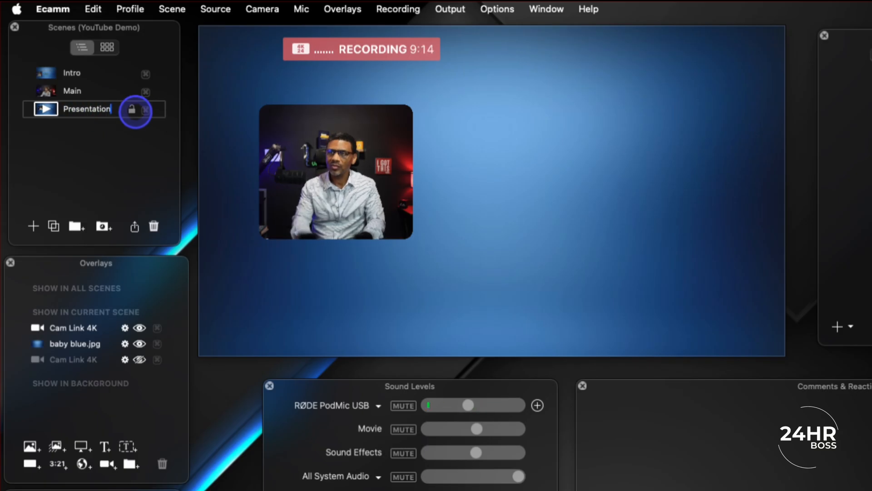
left_click(536, 200)
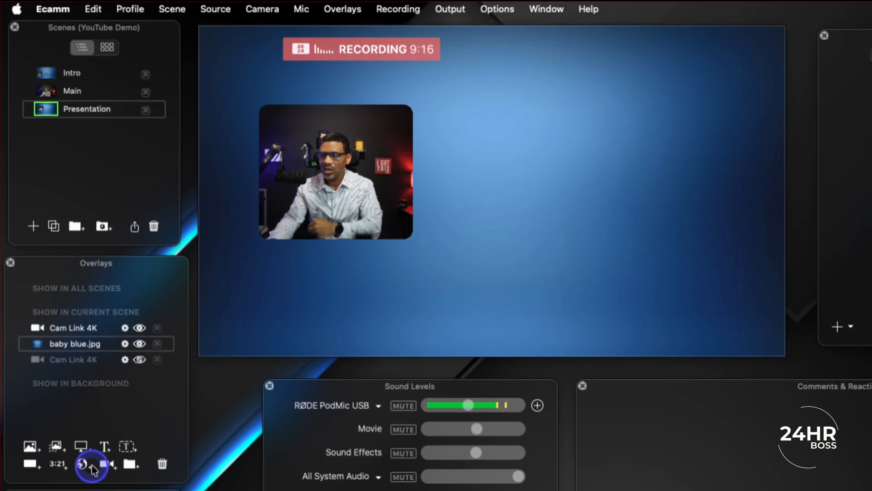
Add a white rectangle overlay to the Presentation scene, enlarge it over most of the right half and shift camera and rectangle slightly left.
left_click(33, 465)
left_click_drag(432, 272, 553, 136)
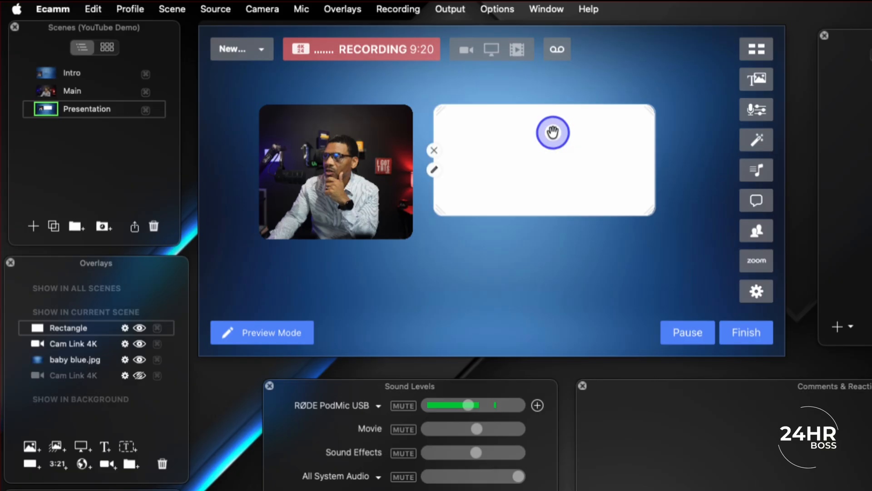
left_click_drag(531, 105, 553, 63)
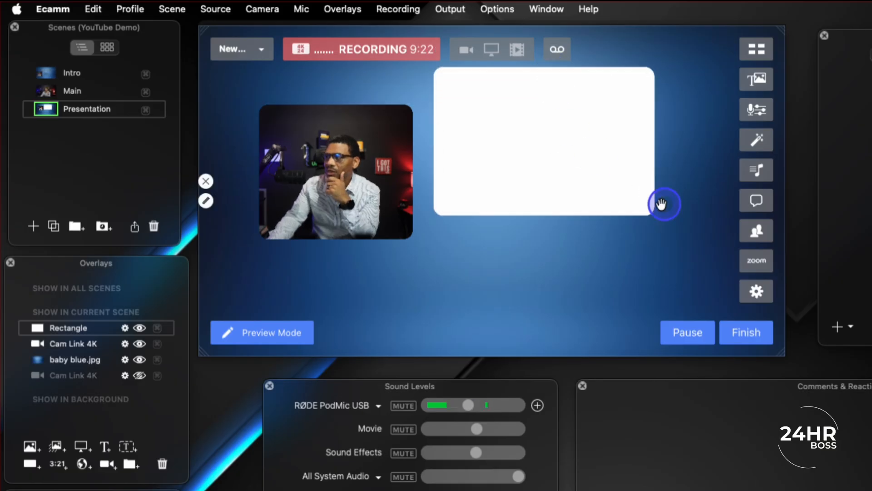
left_click_drag(565, 216, 553, 286)
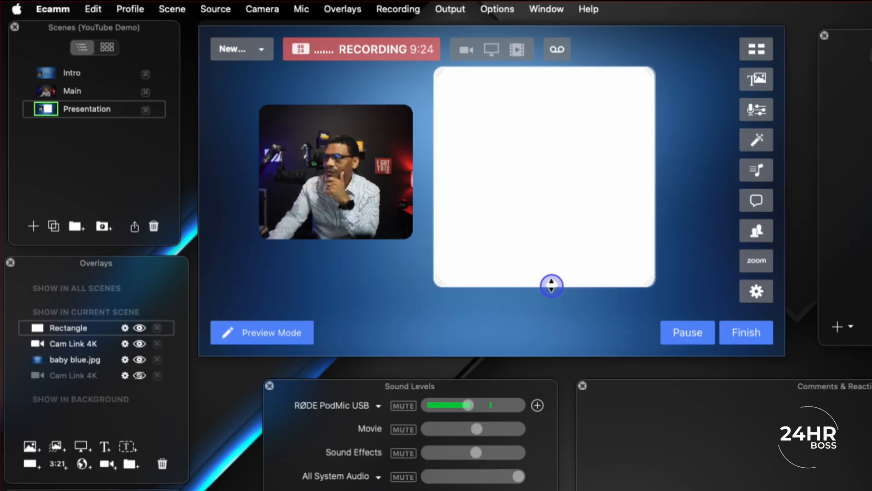
left_click_drag(655, 173, 727, 176)
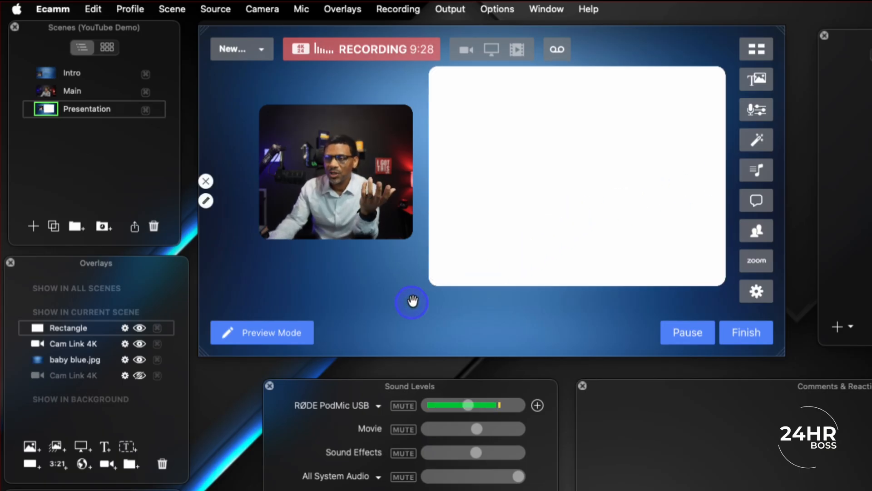
left_click_drag(371, 192, 363, 190)
left_click_drag(580, 179, 572, 184)
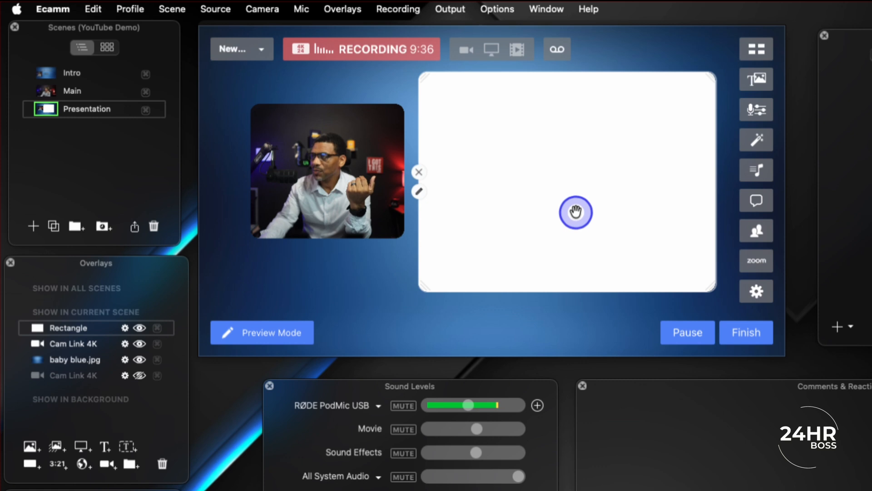
Enable a shadow on the white rectangle overlay.
left_click(418, 192)
left_click(257, 326)
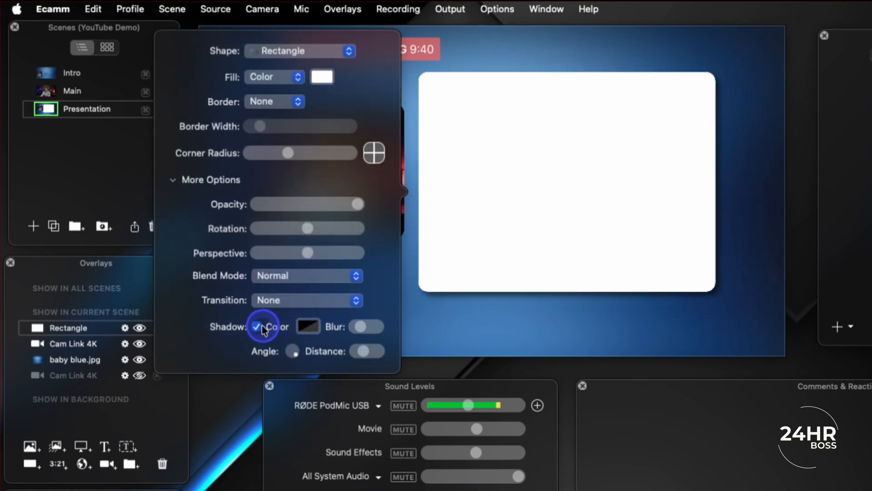
left_click(567, 318)
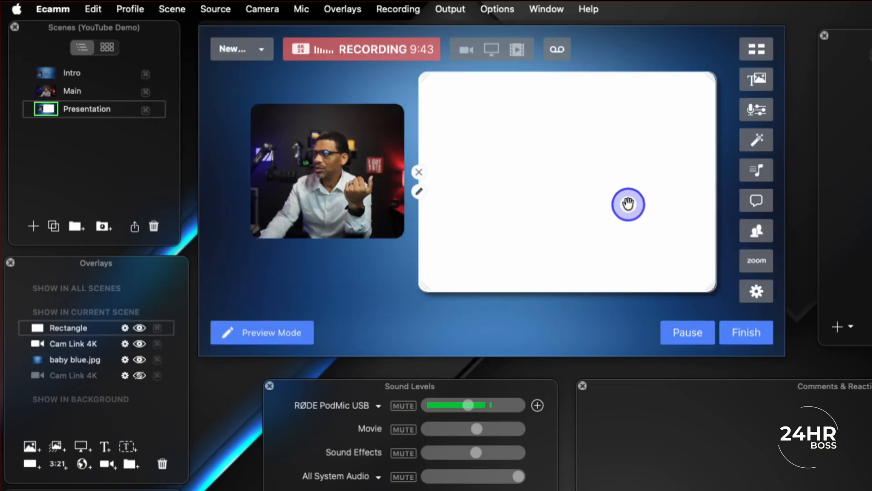
Add a text overlay reading "Making a Better Livestream" and place it along the top of the white rectangle.
left_click(105, 446)
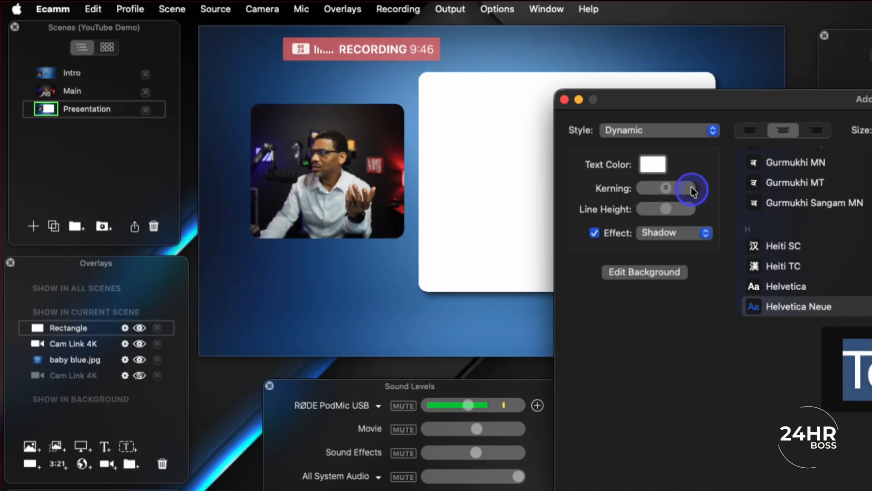
left_click(651, 275)
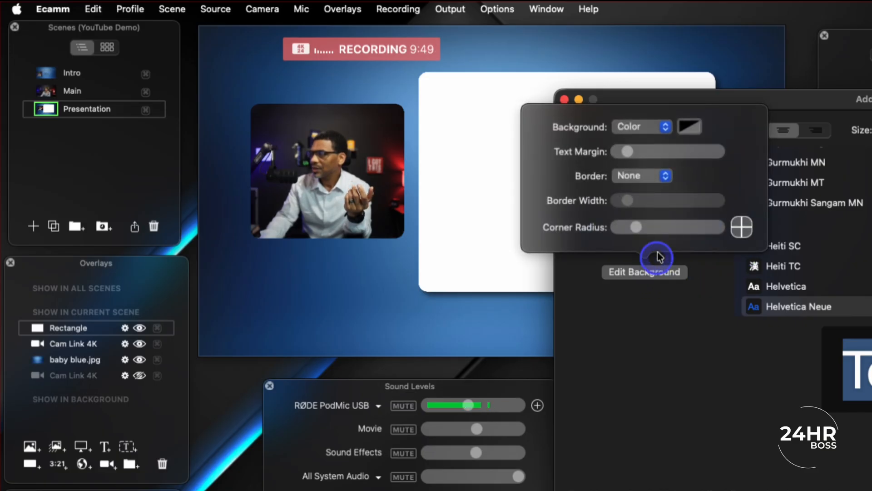
left_click(652, 175)
left_click(635, 177)
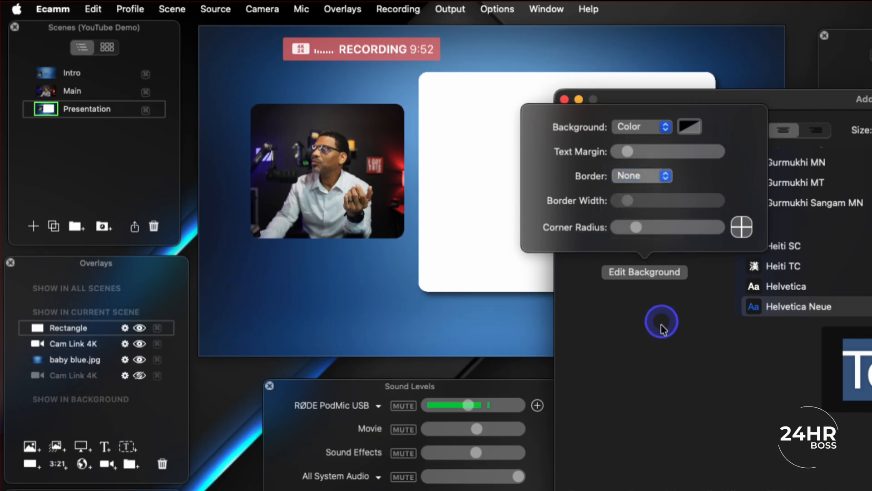
left_click(695, 366)
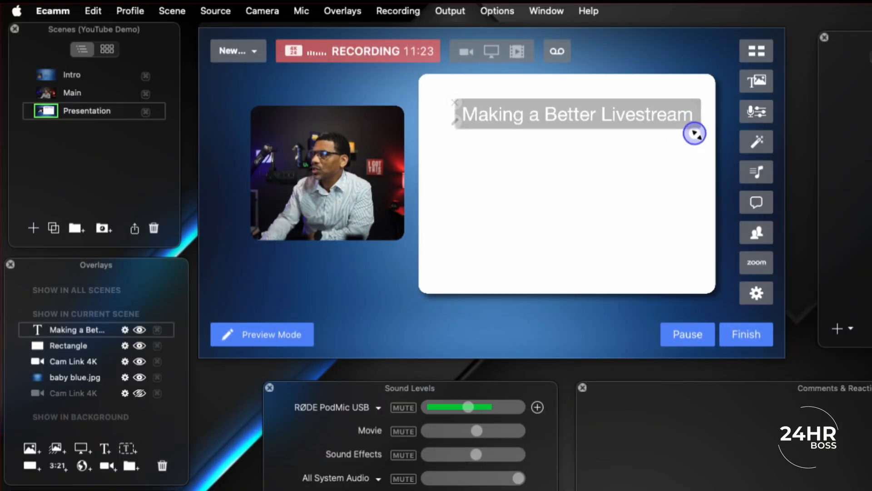
left_click_drag(683, 122, 662, 104)
left_click(651, 212)
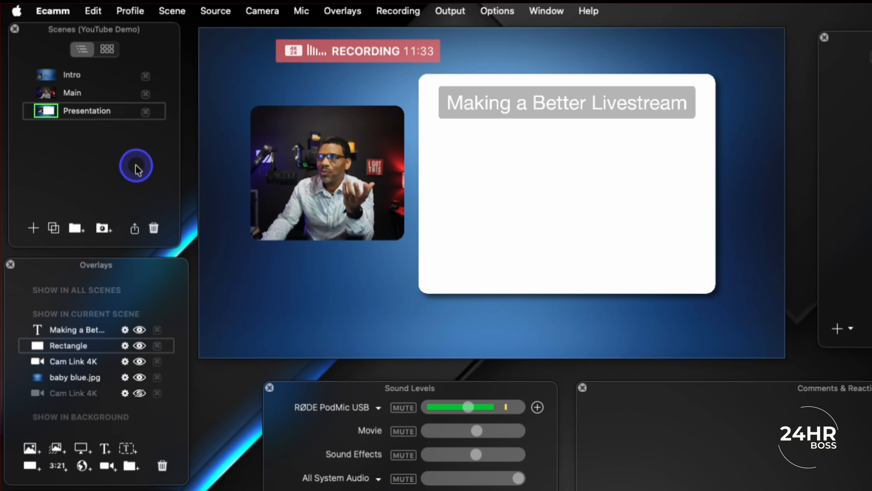
Switch through the Intro, Main and Presentation scenes to review the finished layouts.
left_click(46, 76)
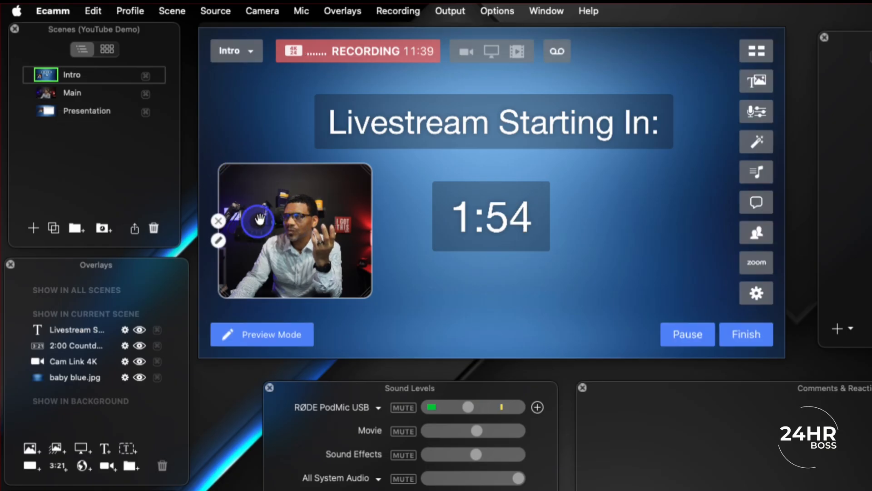
left_click(45, 94)
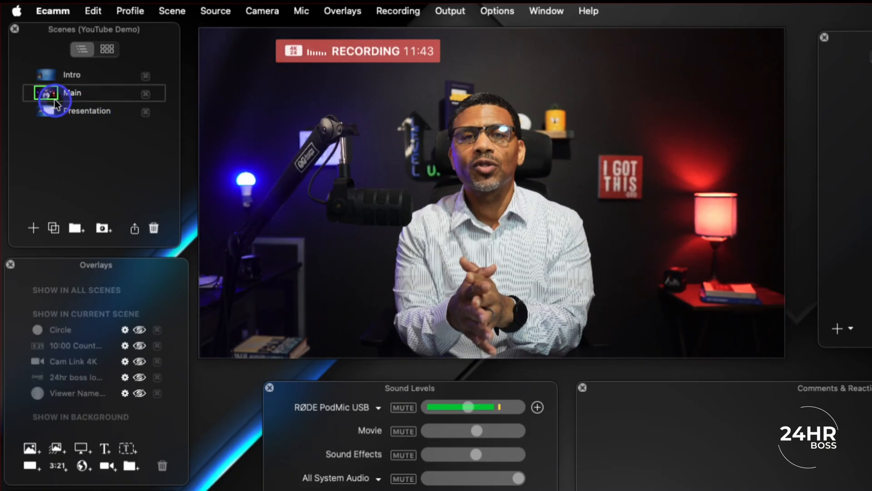
left_click(45, 111)
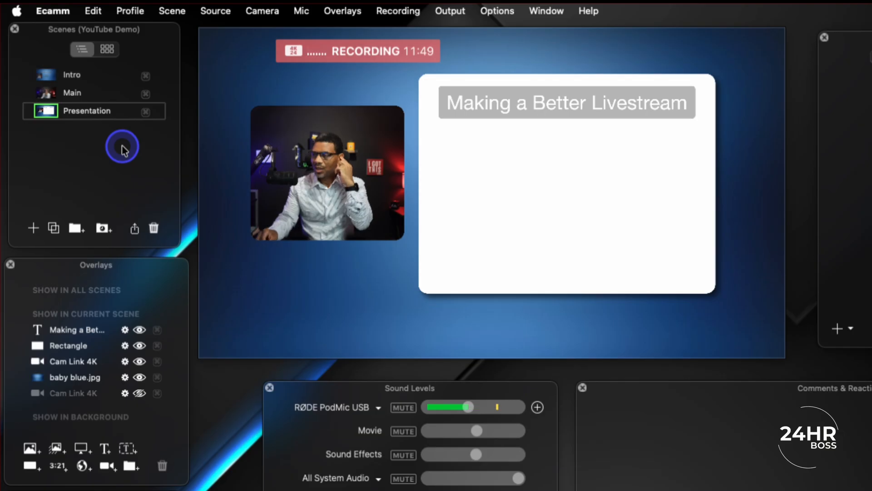
Create another scene with a Cam Link 4K camera overlay, enlarged and placed in the left half of the canvas.
left_click(32, 229)
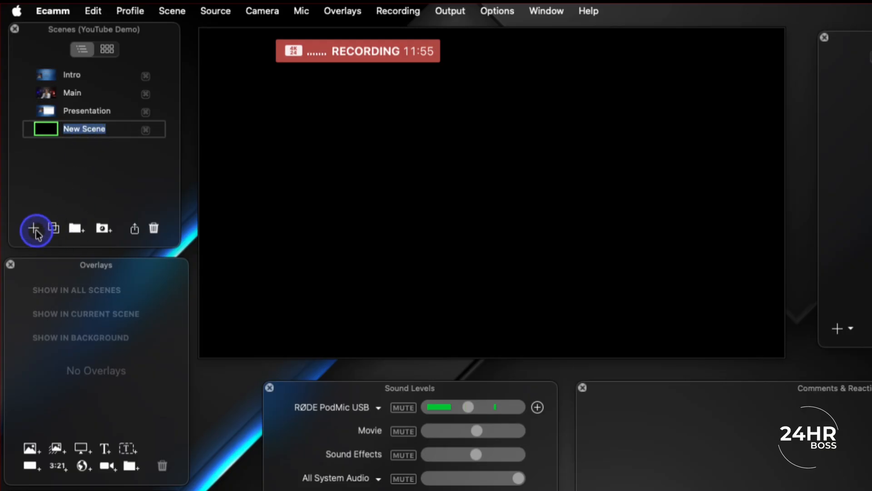
left_click(35, 231)
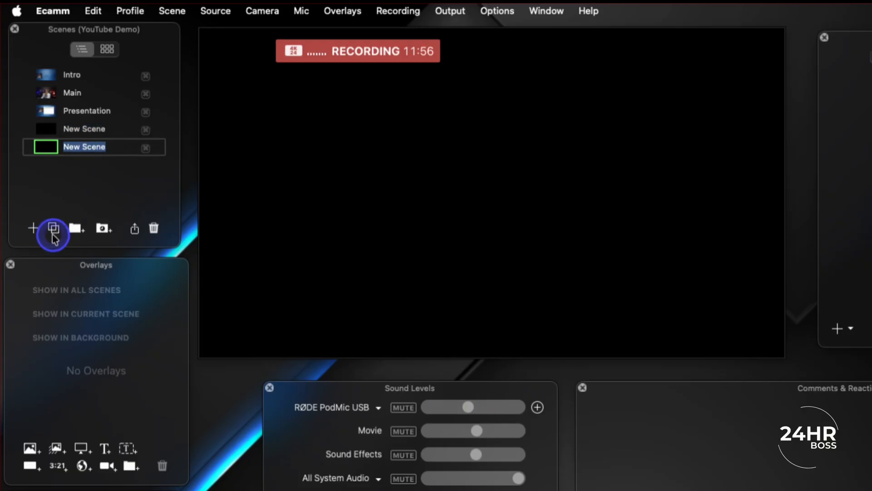
left_click(108, 466)
left_click_drag(368, 219, 340, 179)
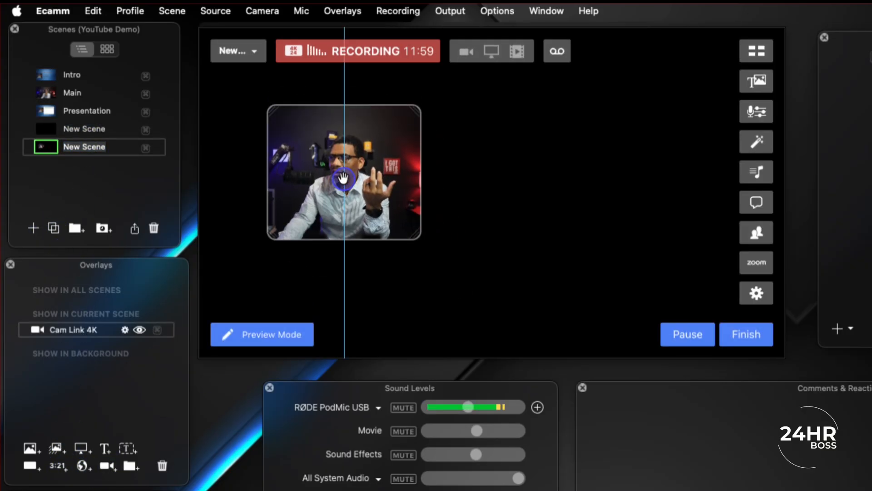
left_click_drag(412, 234, 505, 296)
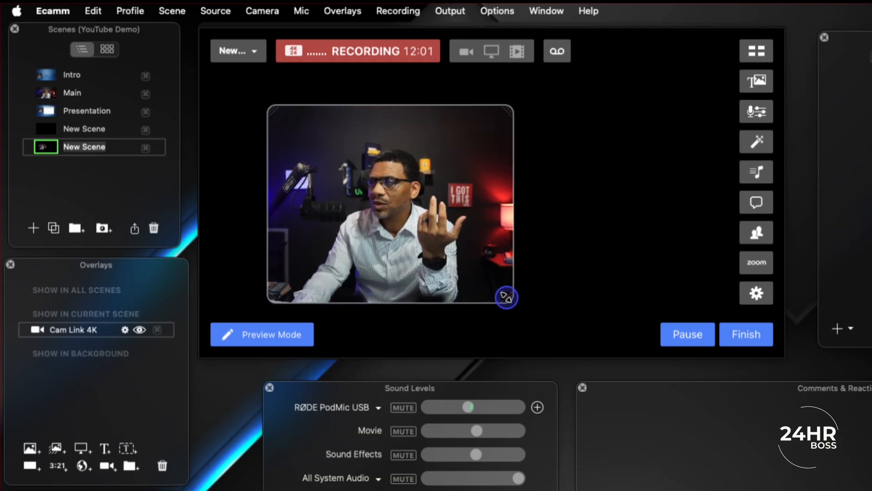
left_click_drag(457, 247, 416, 235)
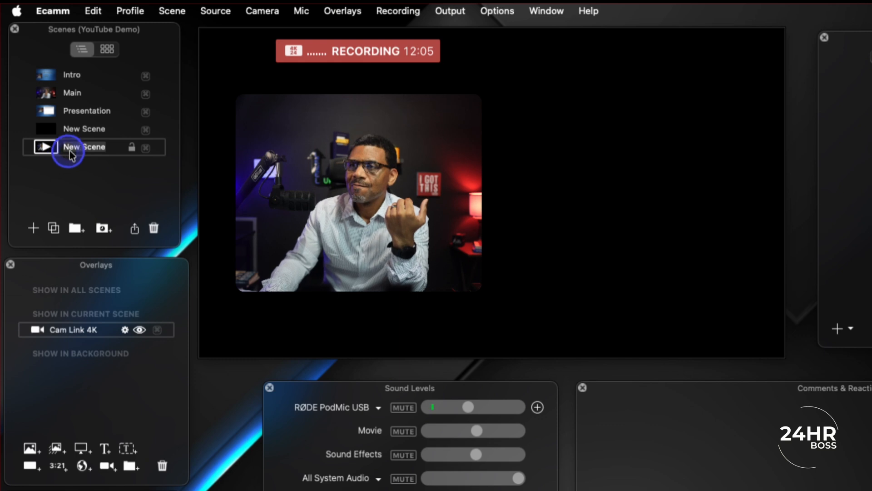
Delete the extra empty scene and select the remaining new scene containing the camera.
left_click(44, 128)
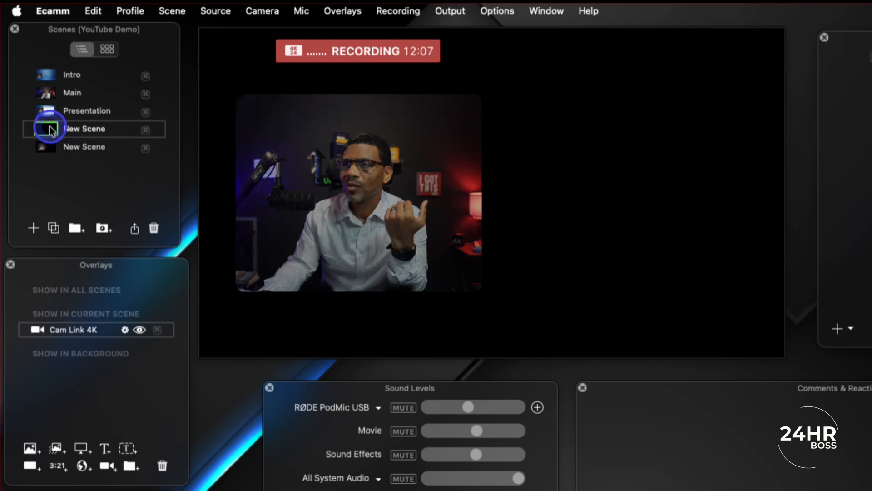
left_click(153, 227)
left_click(126, 175)
left_click(81, 135)
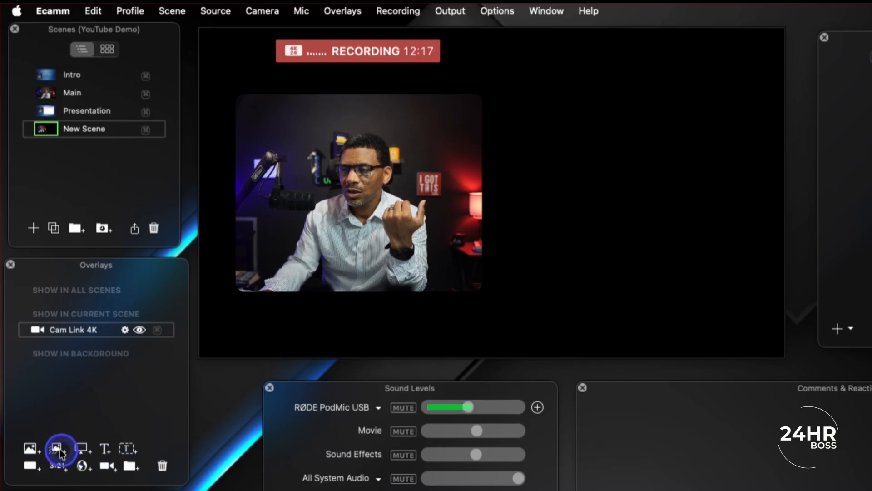
Add baby blue.jpg from the Backgrounds folder to the new scene and move the camera overlay above it in the layer order.
left_click(34, 450)
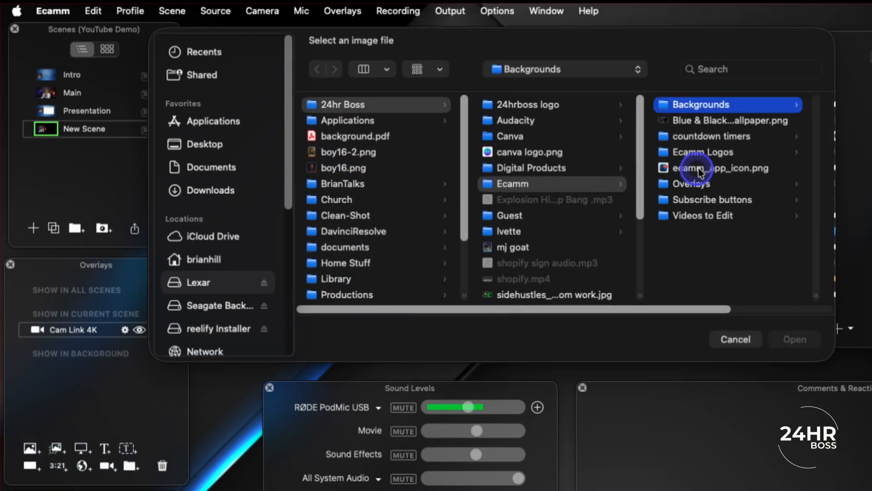
left_click_drag(647, 309, 835, 303)
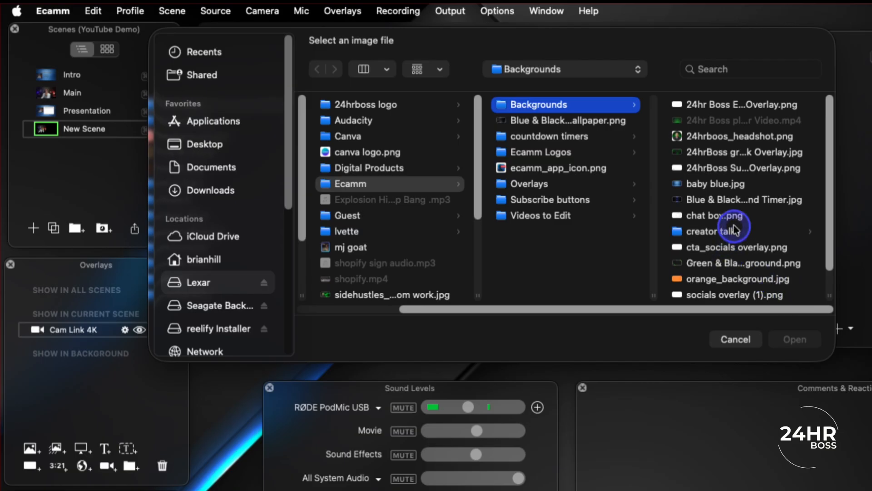
double_click(726, 183)
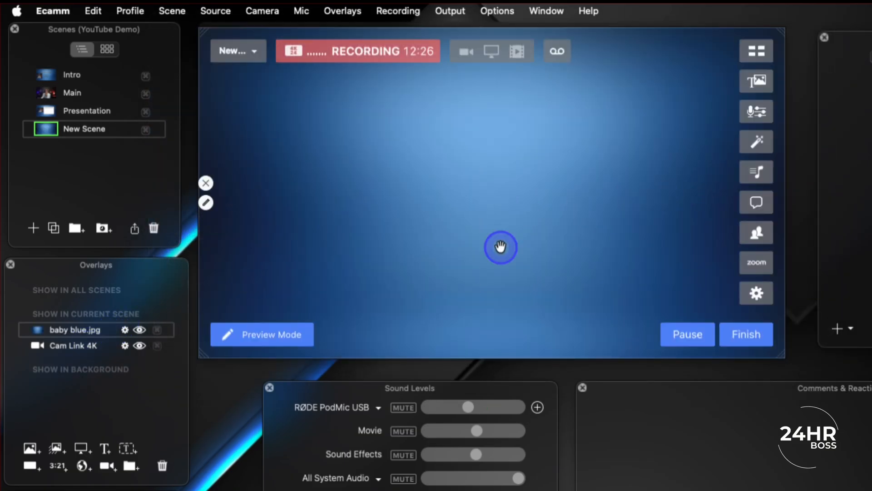
left_click(79, 350)
left_click_drag(72, 351, 71, 328)
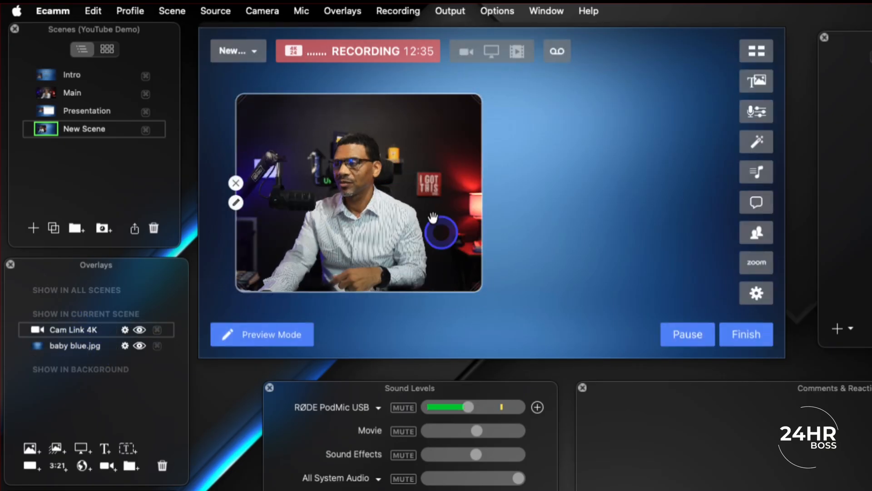
Duplicate the camera overlay and place the copy level with the original in the right half of the canvas.
right_click(380, 163)
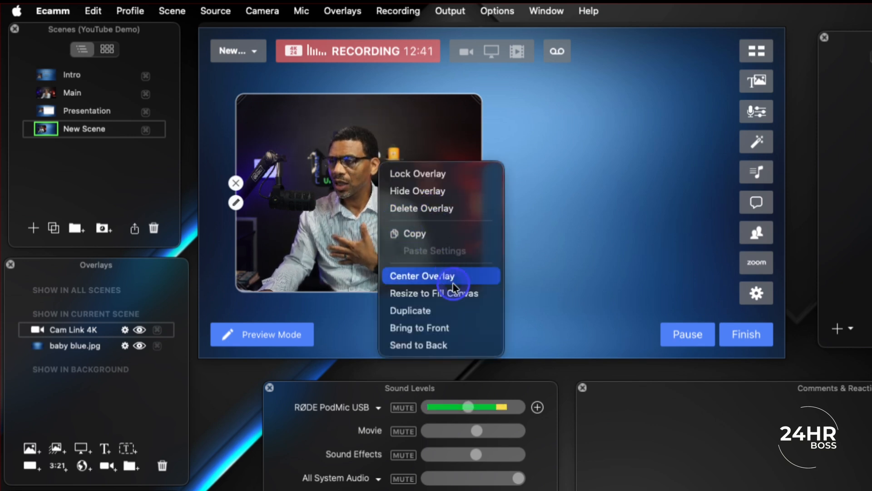
left_click(465, 311)
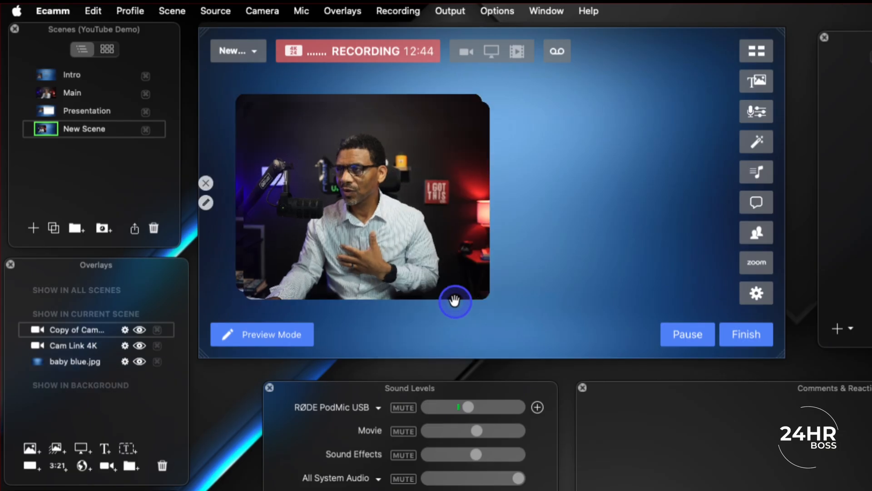
mouse_move(324, 181)
left_mouse_down()
mouse_move(584, 185)
mouse_move(583, 173)
mouse_move(585, 186)
left_mouse_up()
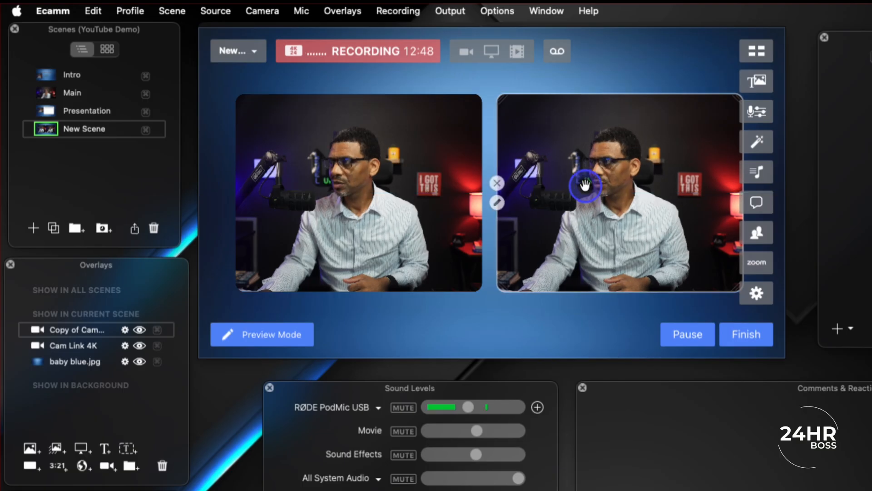
Set the duplicated camera overlay's video source to Guest 1.
left_click(498, 202)
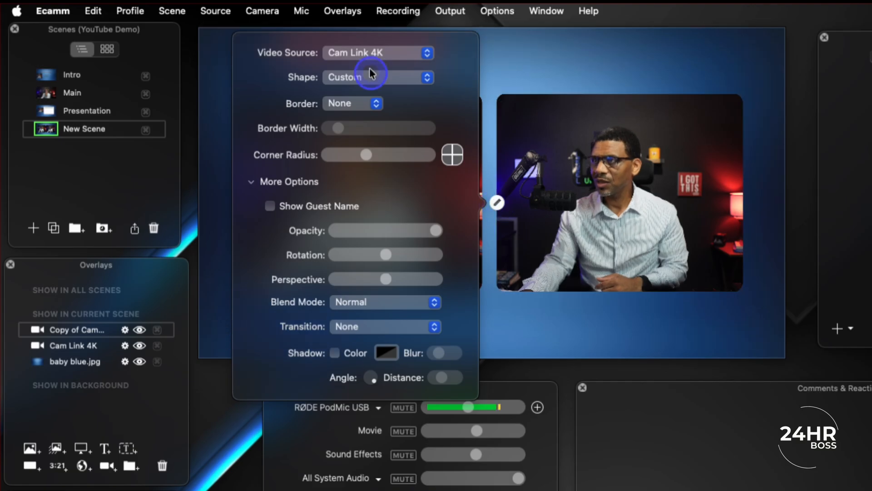
left_click(375, 54)
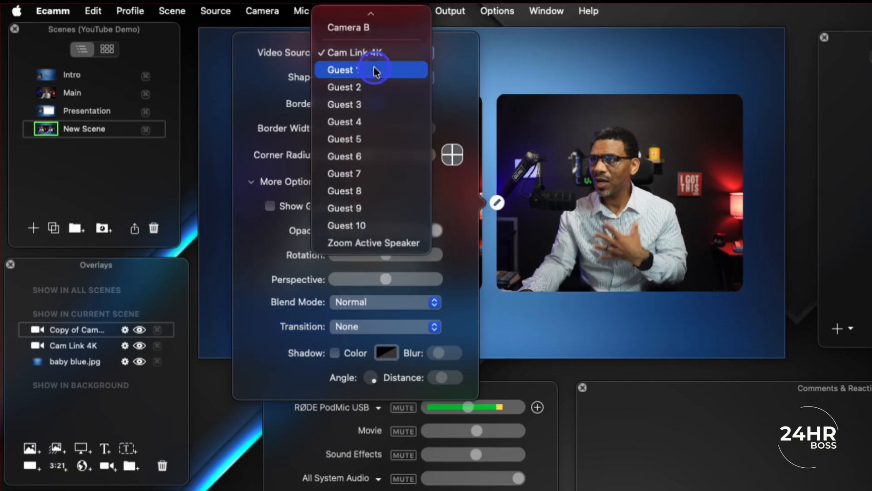
left_click(394, 73)
left_click(597, 239)
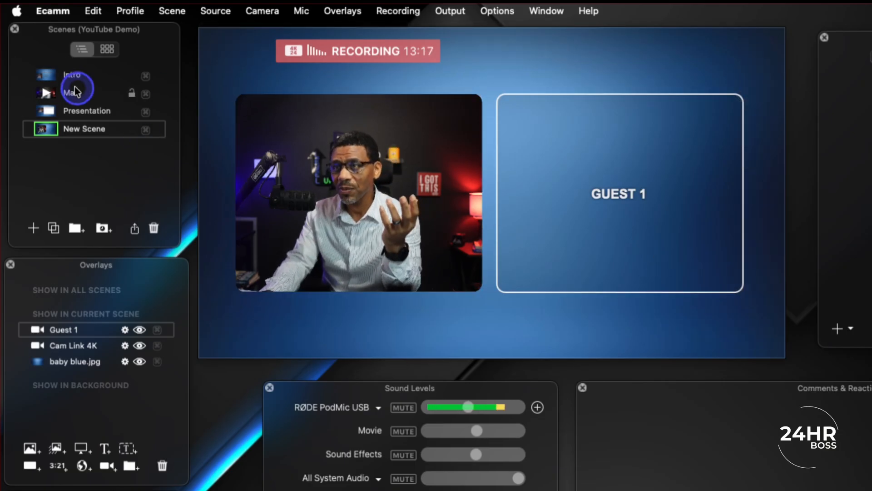
Show the Intro, Main and Presentation scenes in turn to demonstrate the show's running order.
left_click(47, 77)
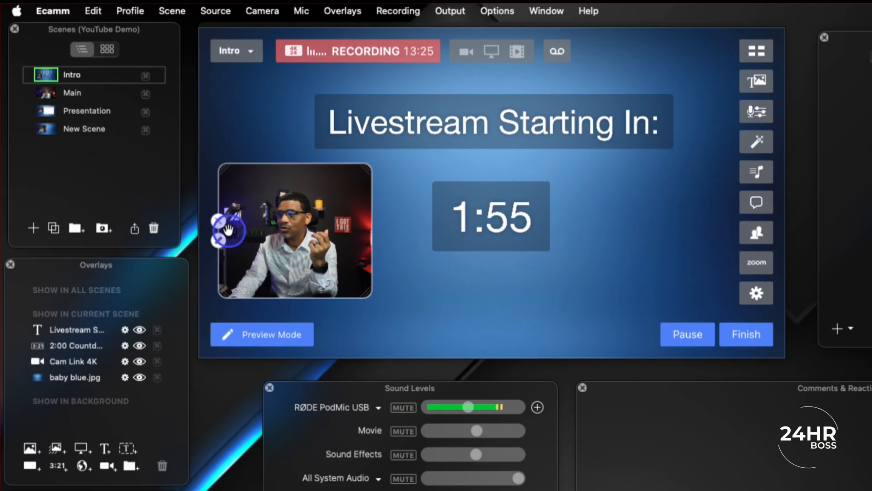
left_click(44, 91)
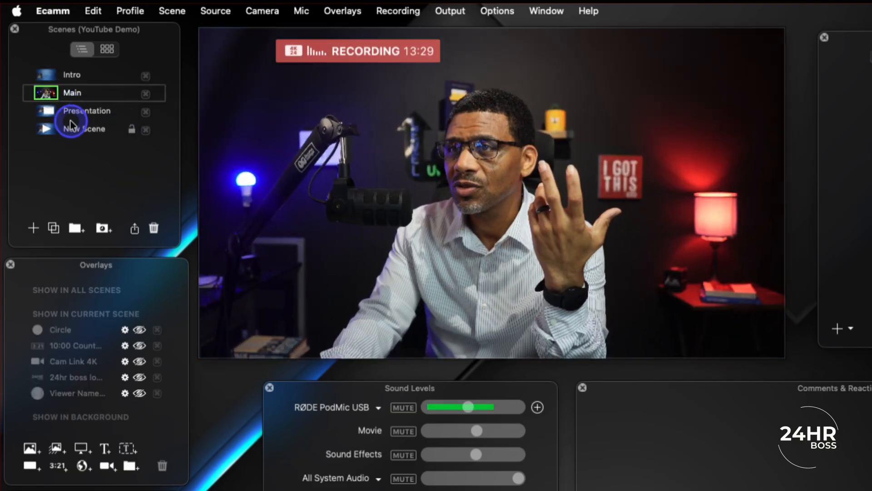
left_click(48, 111)
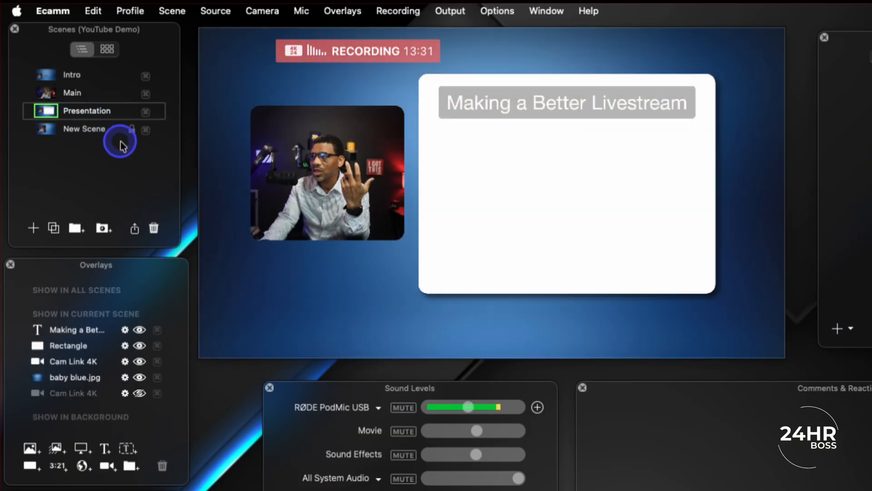
Enlarge the Presentation scene's camera overlay to match the height of the white content rectangle beside it.
left_click_drag(254, 238, 238, 268)
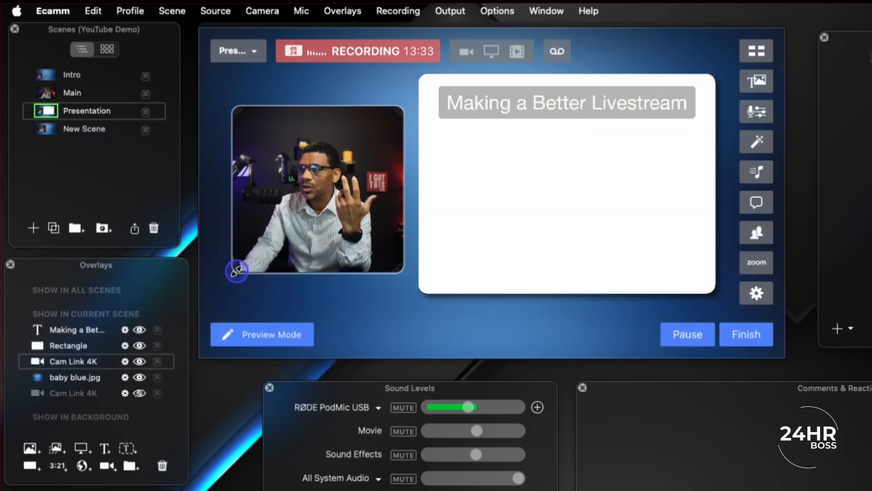
left_click_drag(395, 107, 396, 80)
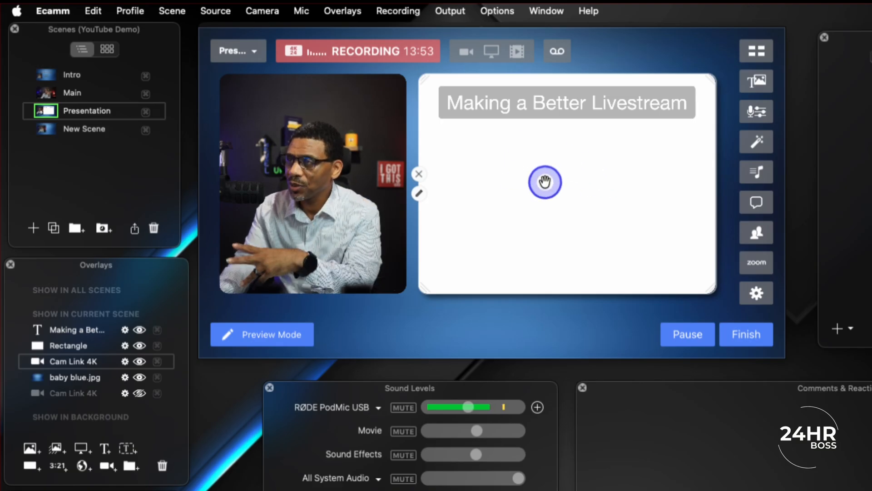
Rename the two-person guest scene as Interview and add another scene named Closing.
left_click(46, 130)
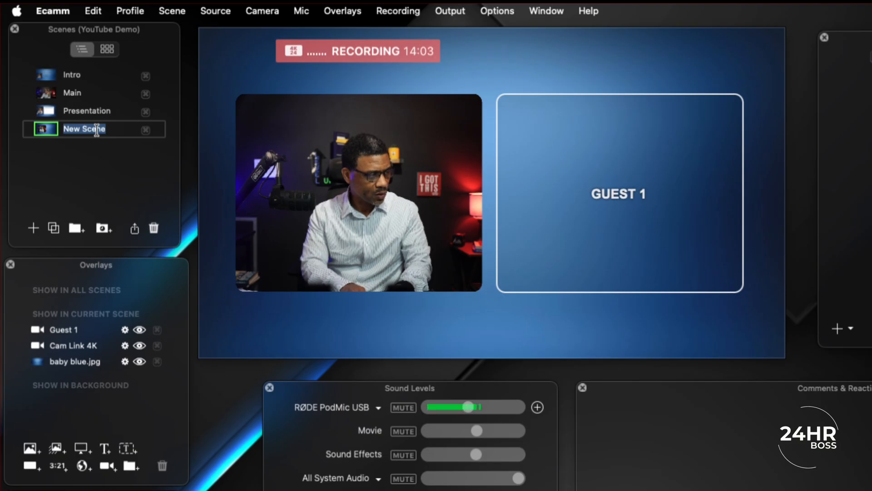
type("Interview")
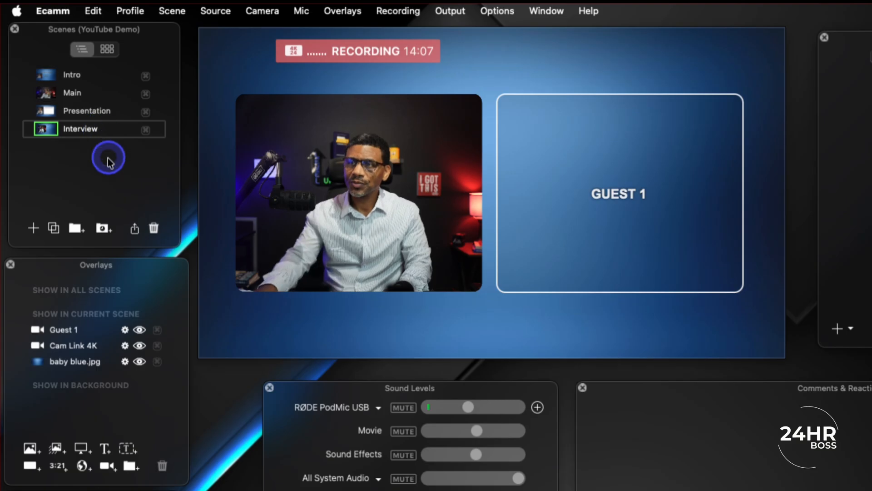
left_click(33, 229)
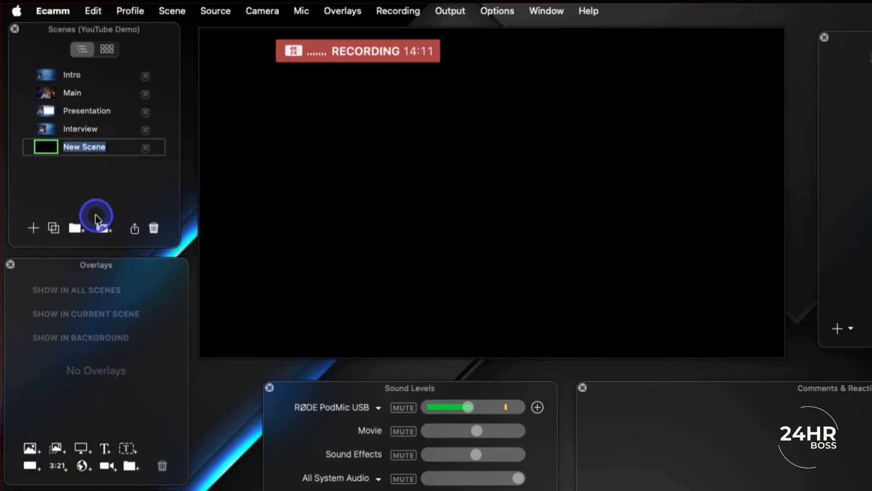
type("Closing")
Add a camera overlay to the Closing scene and place it in the upper left part of the canvas.
mouse_move(418, 216)
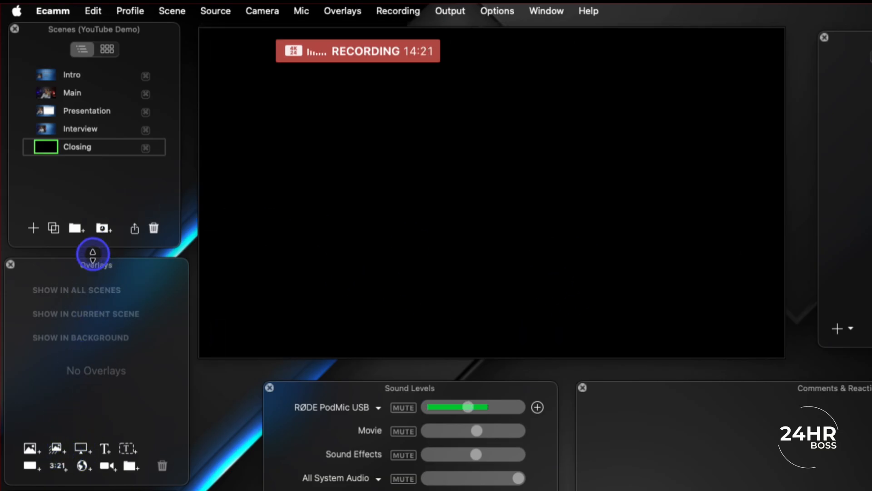
left_click(107, 466)
left_click_drag(385, 223, 357, 152)
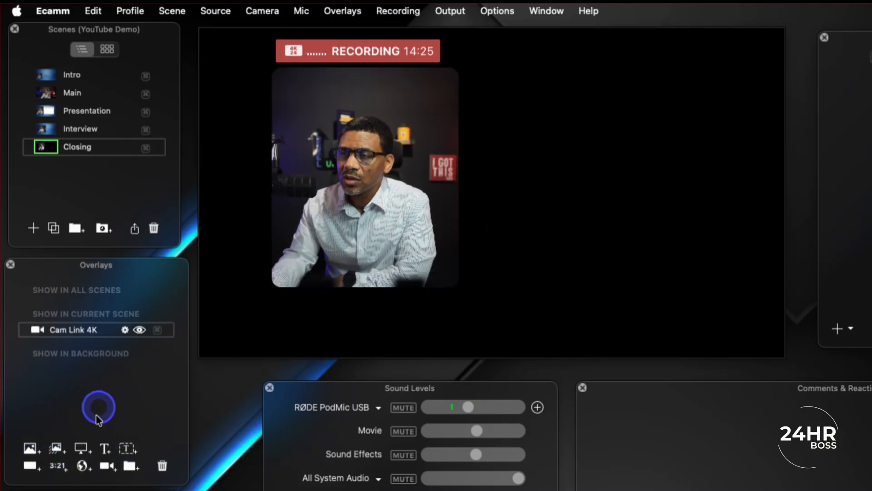
Add baby blue.jpg from the Backgrounds folder to the Closing scene and move the camera overlay above it in the layer order.
left_click(29, 464)
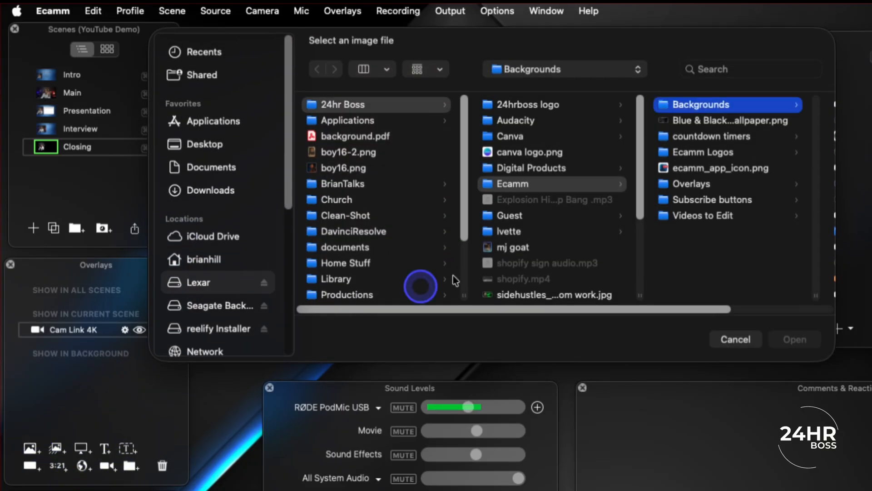
left_click_drag(660, 313, 755, 295)
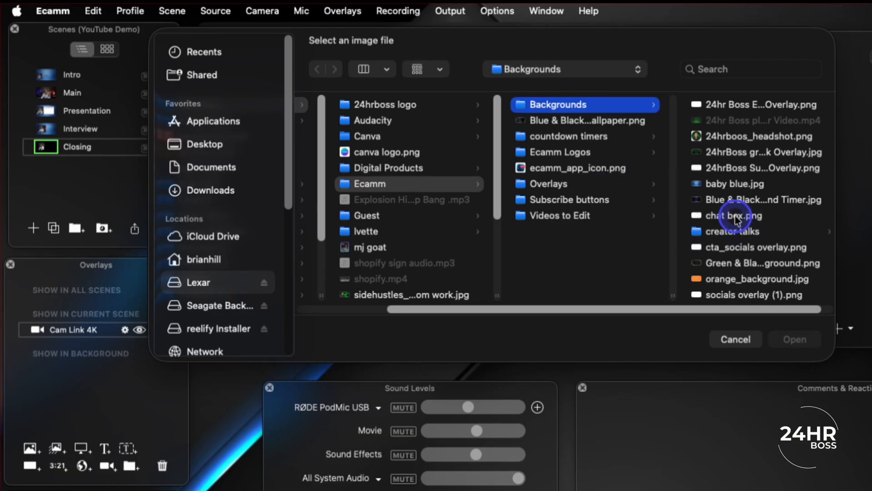
left_click(740, 187)
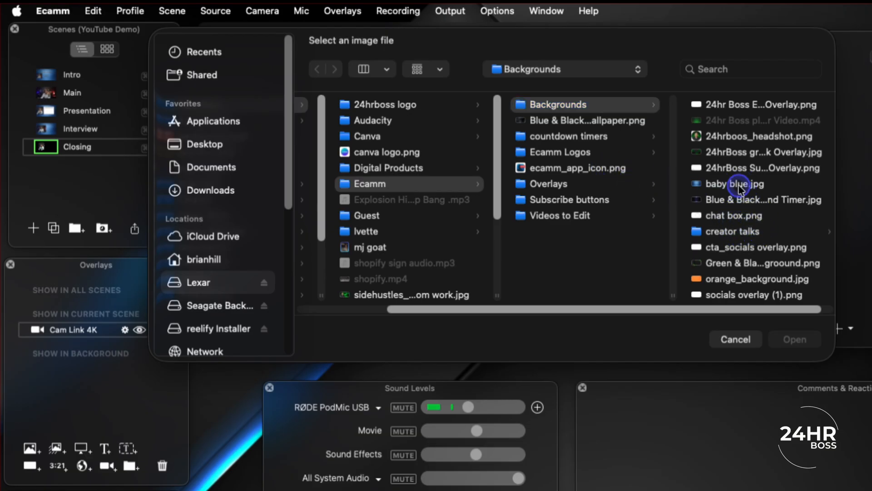
double_click(740, 187)
left_click_drag(113, 345, 110, 320)
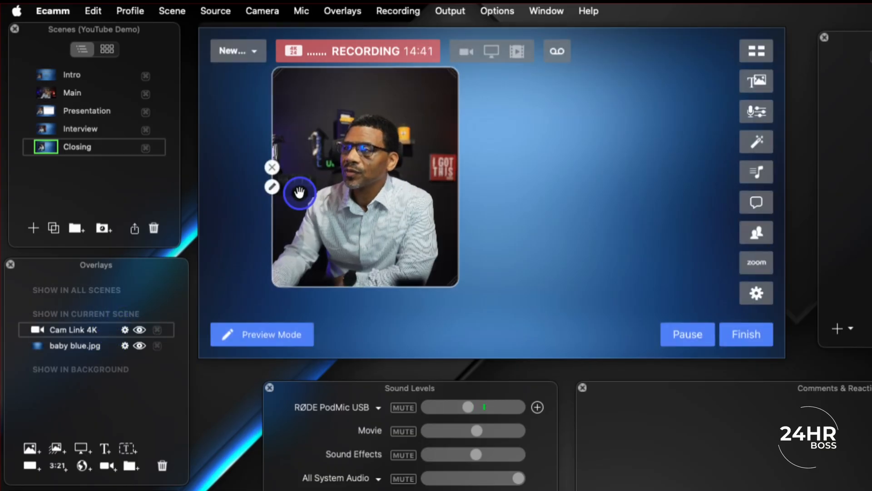
Hide the camera overlay and add a large "Thanks for Watching" text overlay in the upper centre of the Closing scene's canvas.
left_click(271, 168)
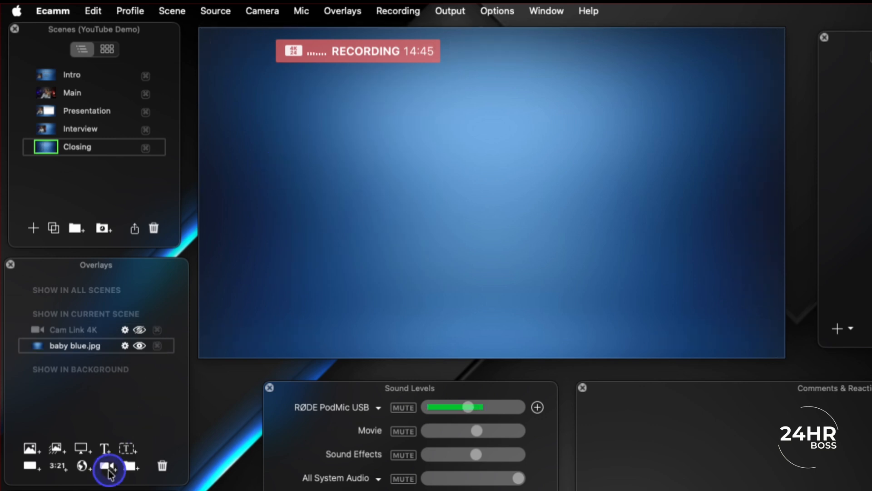
left_click(107, 450)
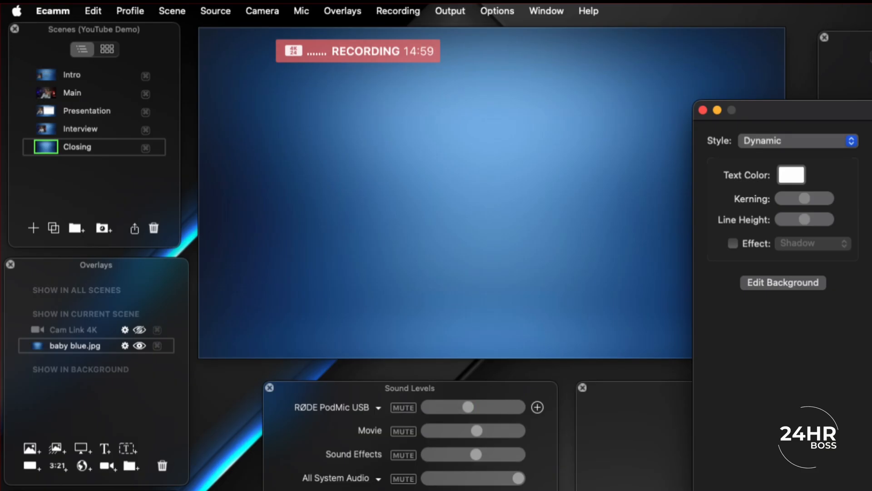
key("Return")
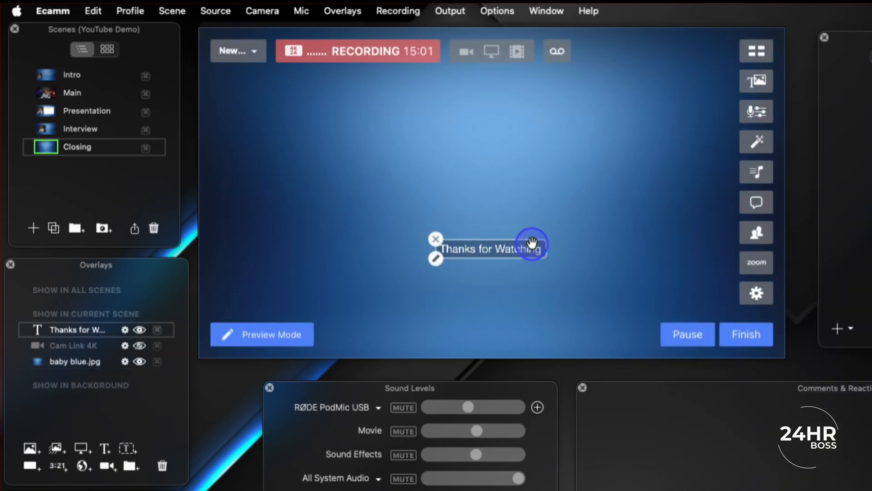
left_click_drag(544, 245, 715, 187)
left_click_drag(596, 242, 502, 155)
left_click(530, 230)
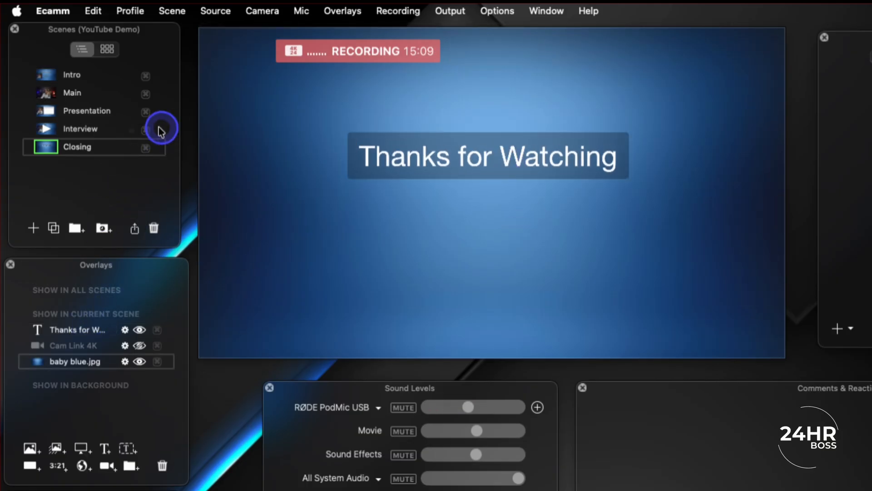
Show the Intro, Main and Closing scenes in turn to demonstrate the show from opening to end.
left_click(43, 75)
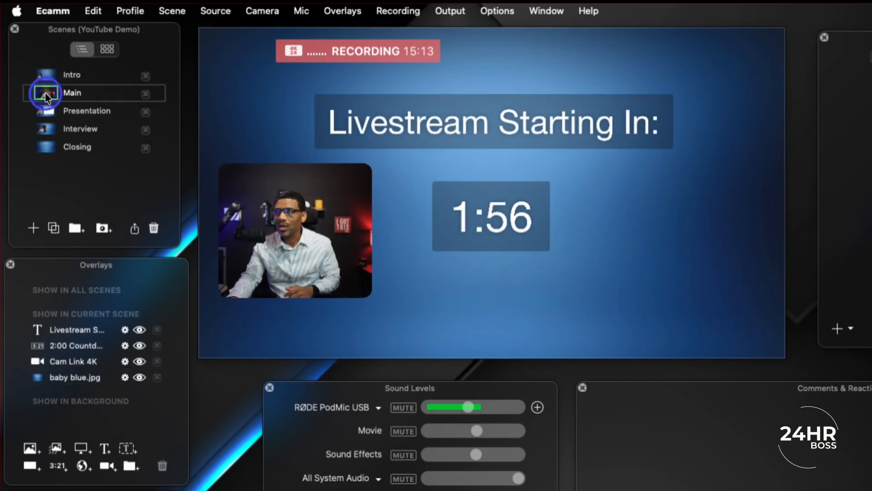
left_click(46, 93)
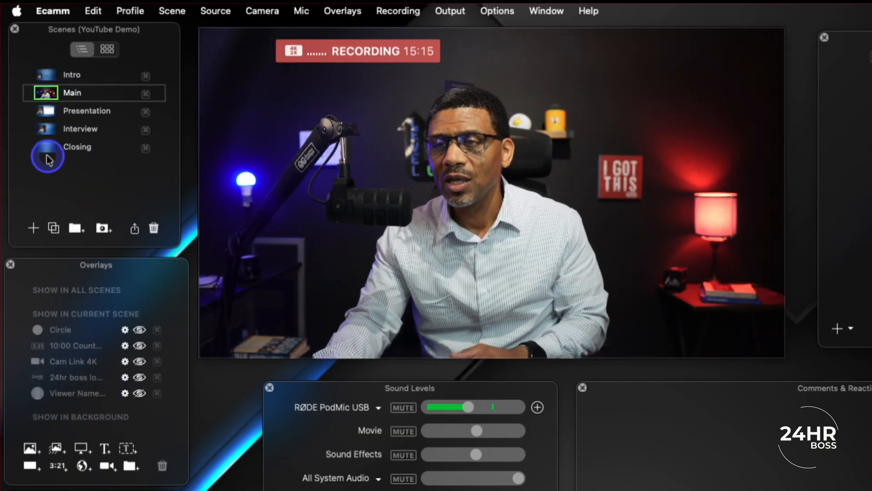
mouse_move(50, 147)
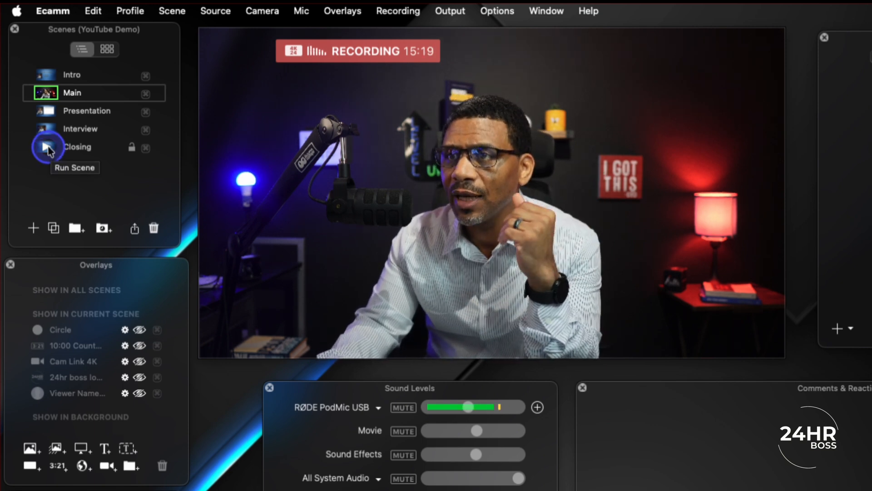
left_click(47, 147)
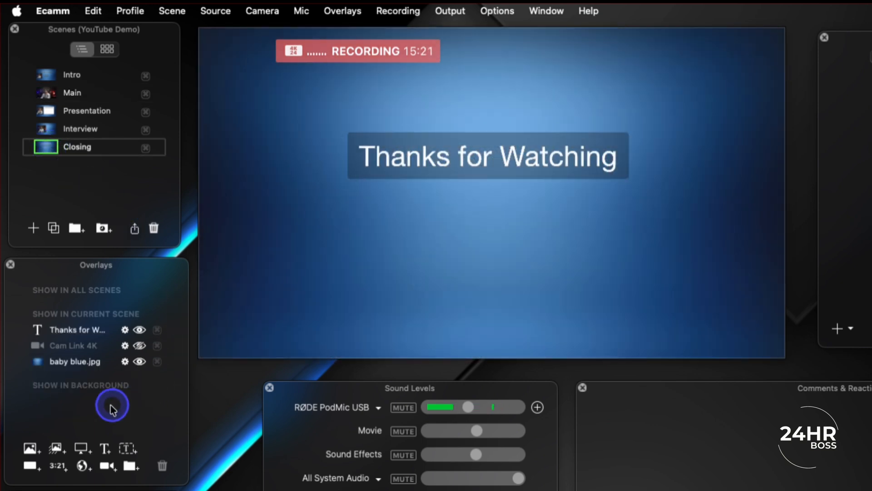
Add a second camera overlay to the Closing scene, shrink and reposition it near the "Thanks for Watching" text, and hide it again.
left_click(107, 467)
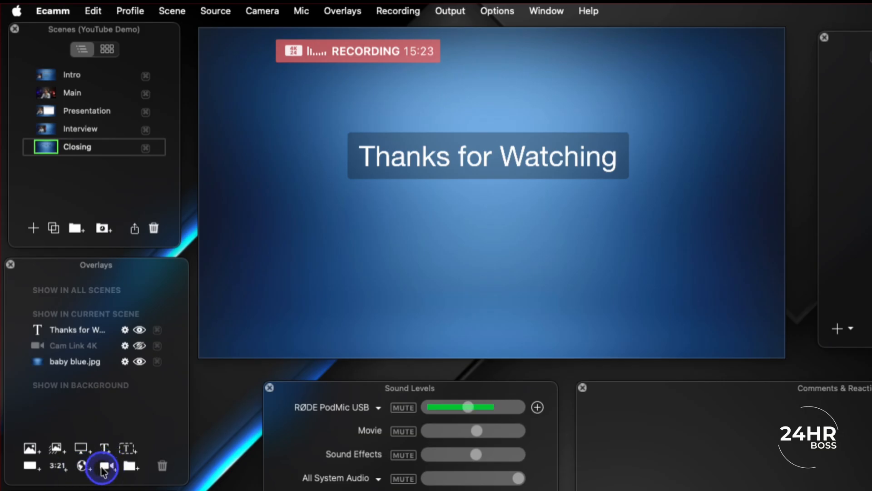
left_click_drag(360, 293, 312, 219)
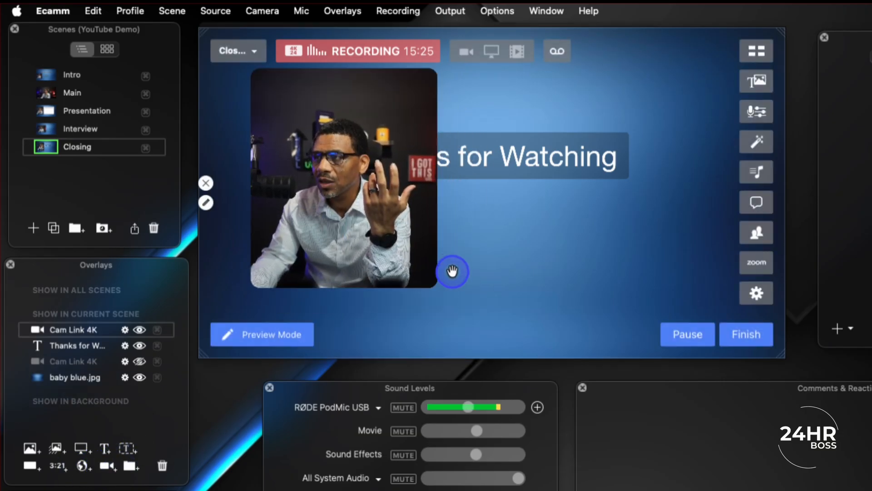
left_click_drag(423, 276, 339, 218)
left_click_drag(297, 149, 272, 166)
left_click(362, 217)
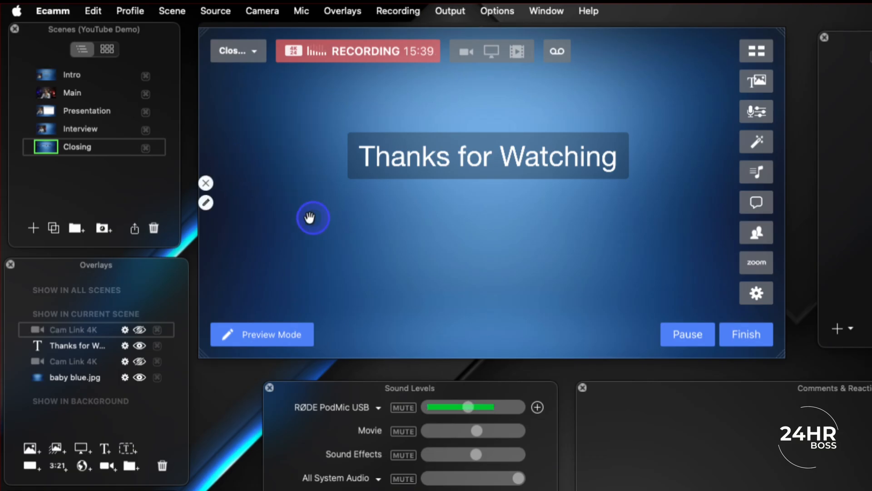
Switch back to the Intro scene.
left_click(44, 77)
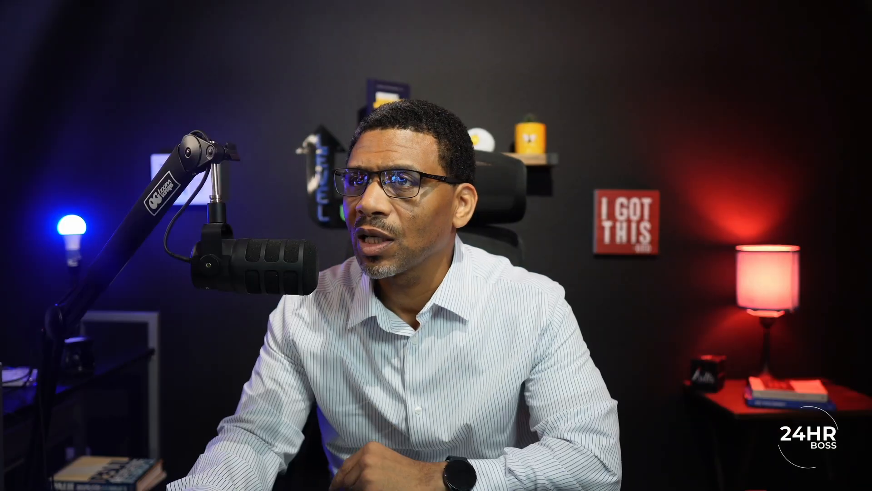